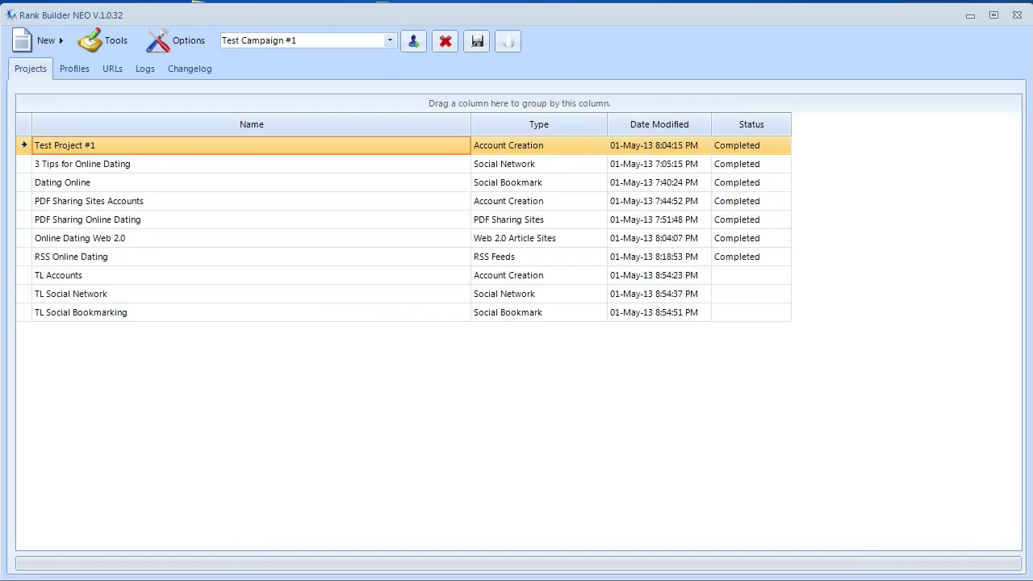
left_click(58, 40)
mouse_move(65, 85)
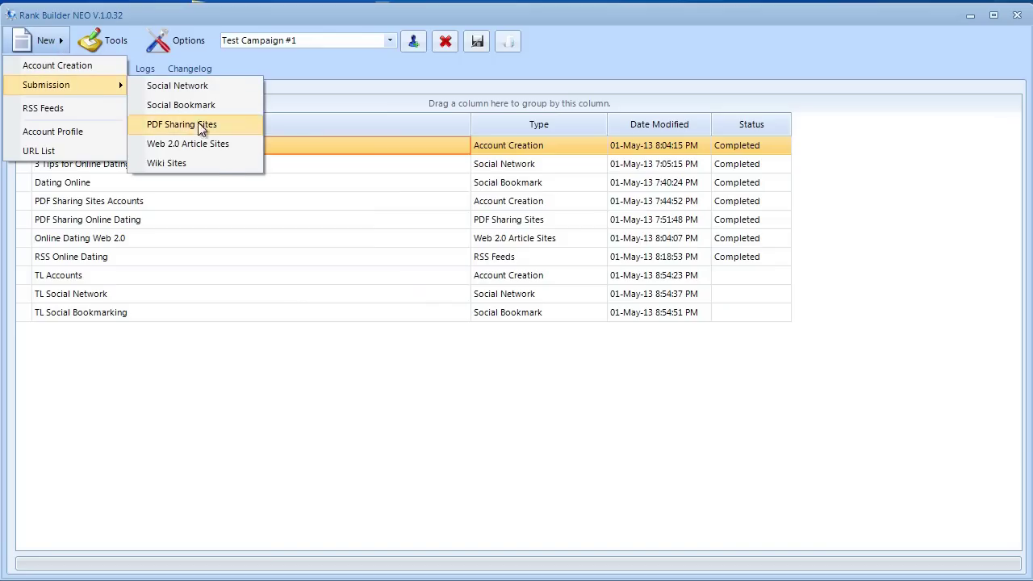
left_click(212, 167)
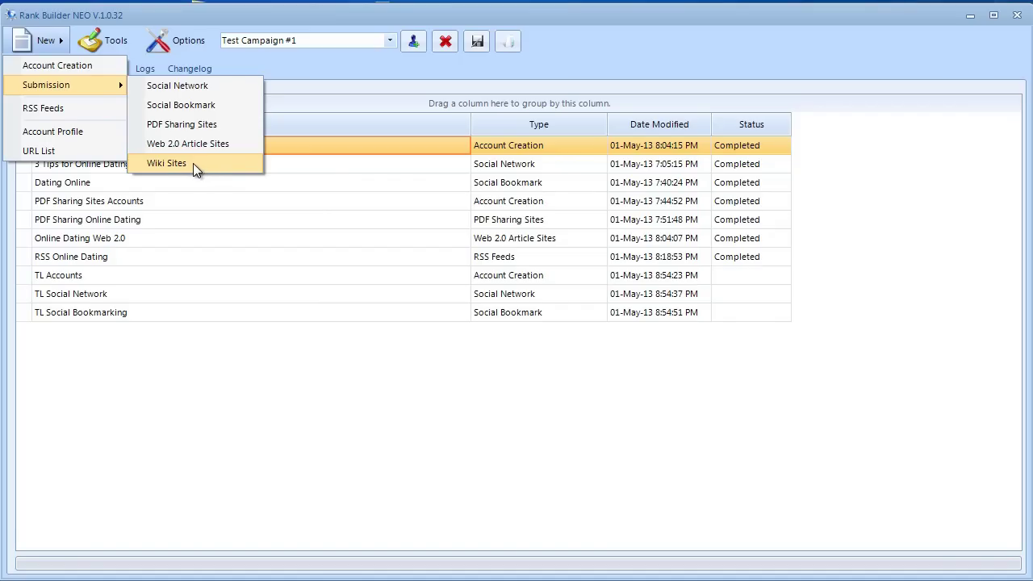
left_click(72, 71)
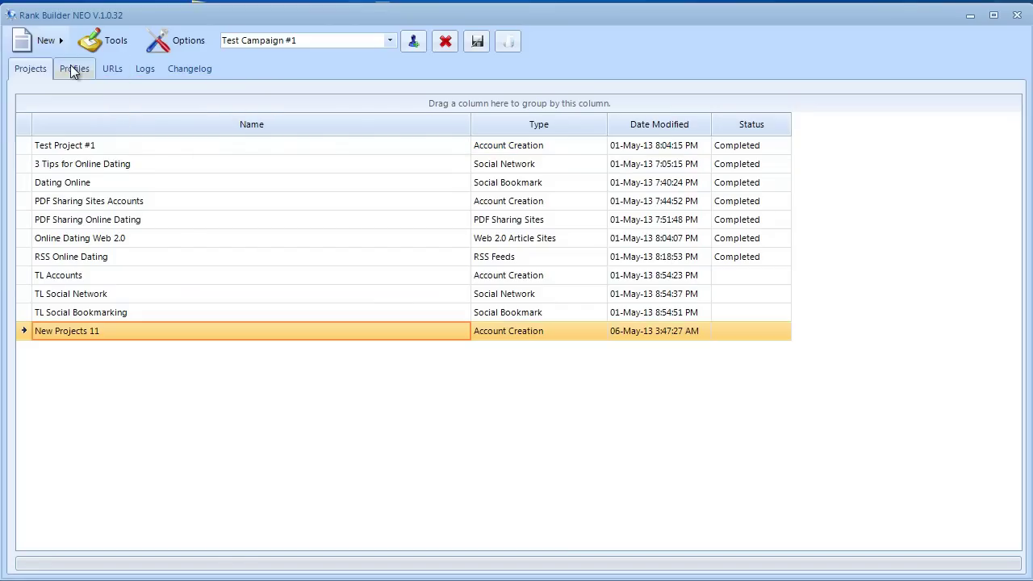
right_click(93, 332)
left_click(111, 343)
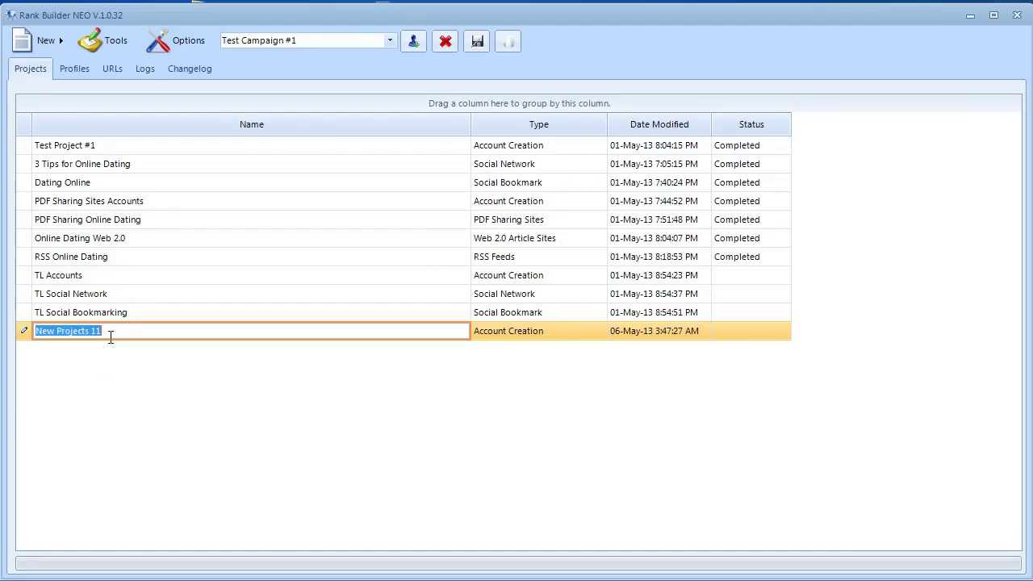
key("BackSpace")
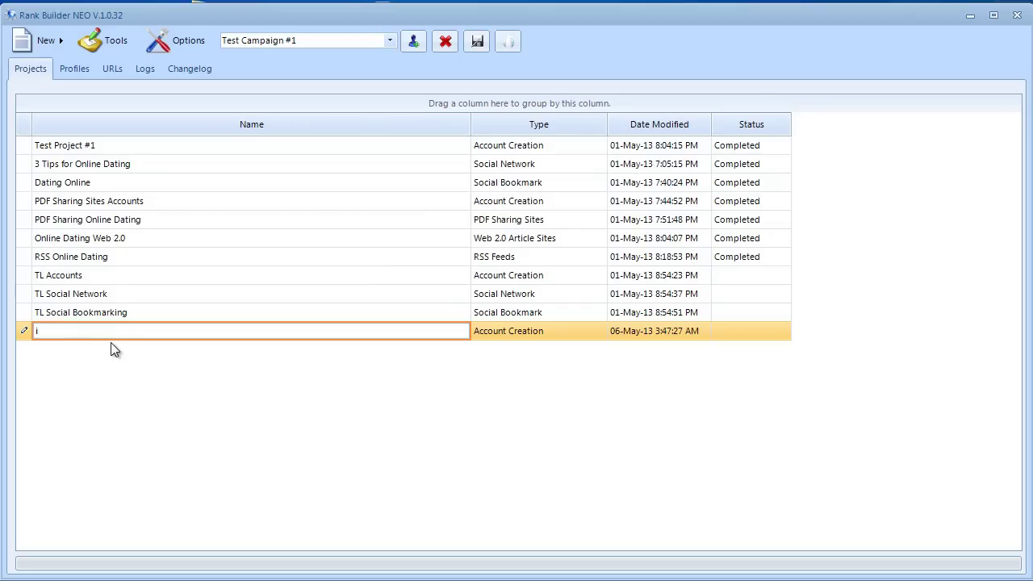
type("Wiki Sites Accoutns")
key("Return")
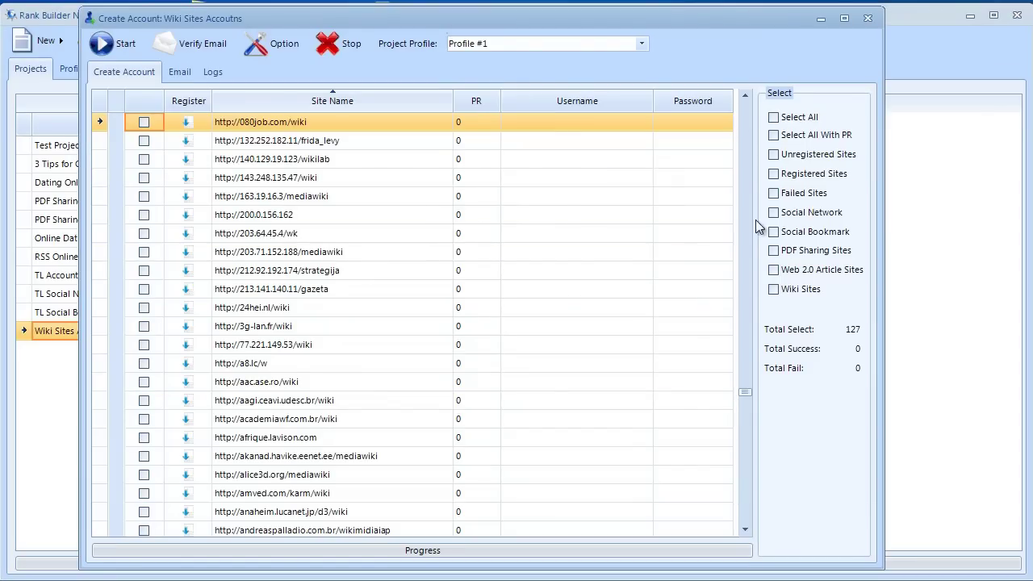
left_click(773, 291)
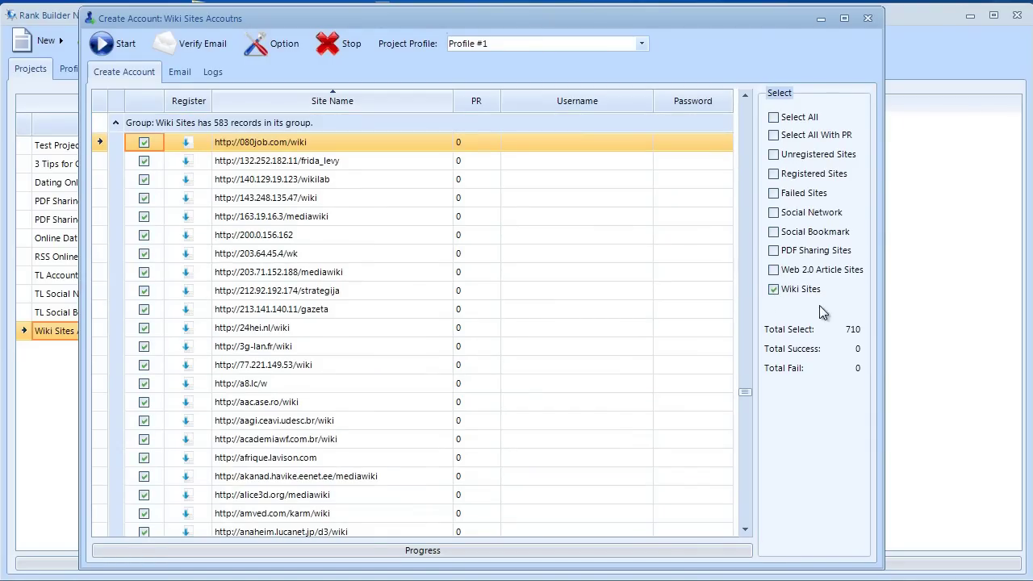
left_click(773, 289)
left_click(773, 119)
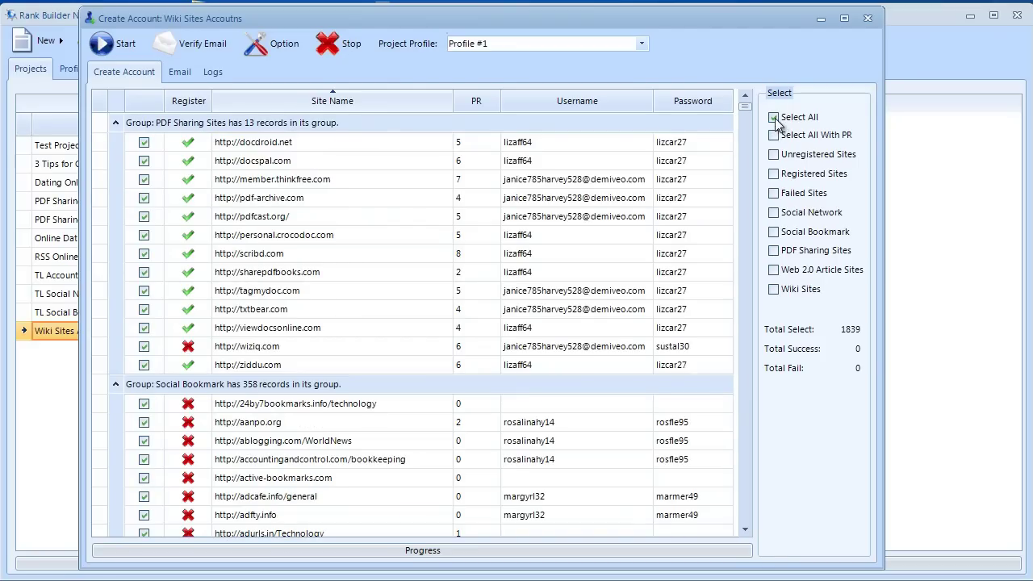
left_click(774, 118)
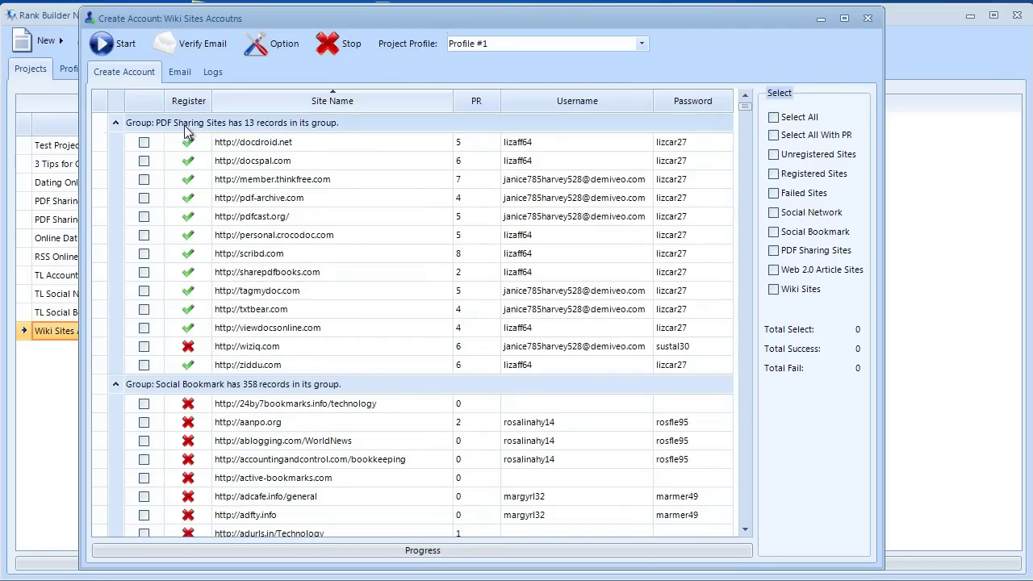
left_click(115, 123)
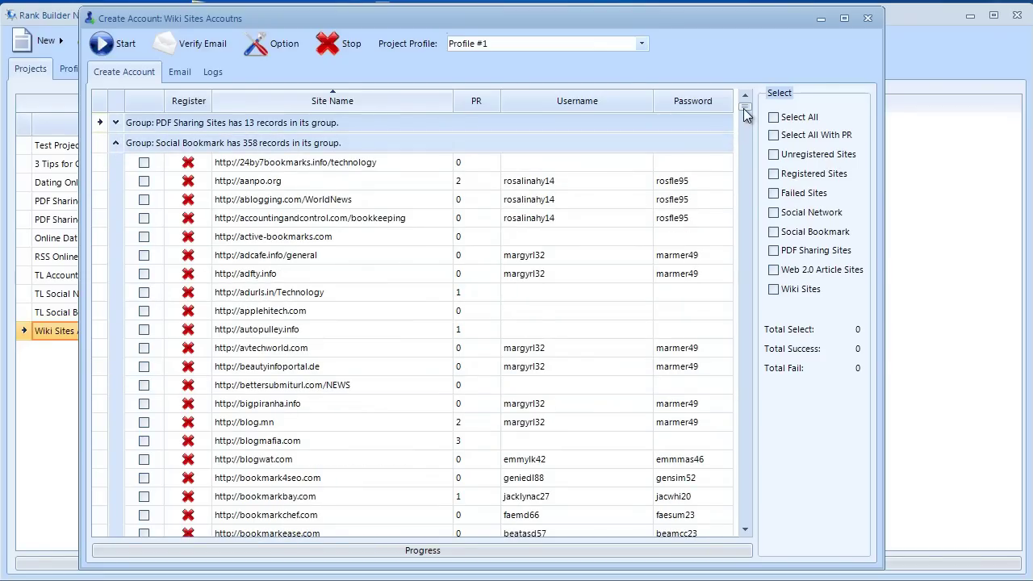
mouse_move(743, 108)
left_mouse_down()
mouse_move(738, 156)
mouse_move(747, 97)
left_mouse_up()
left_click(117, 148)
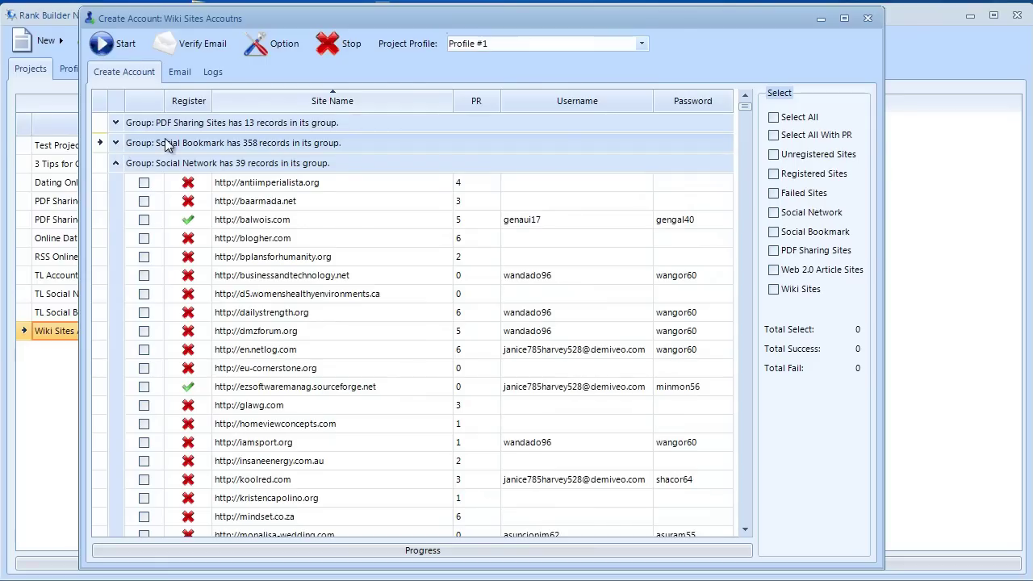
left_click(115, 162)
left_click(115, 182)
left_click(116, 202)
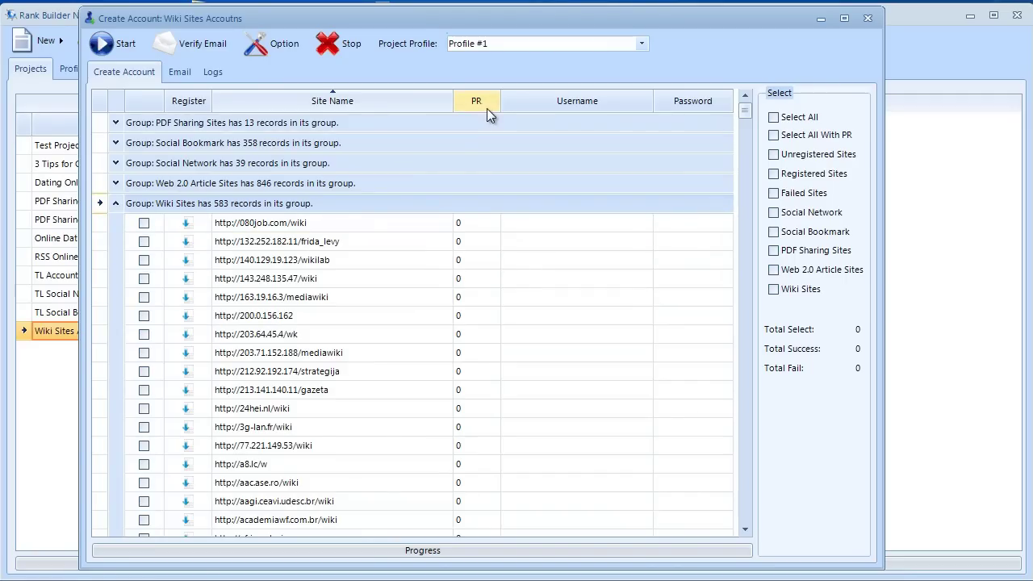
left_click(487, 108)
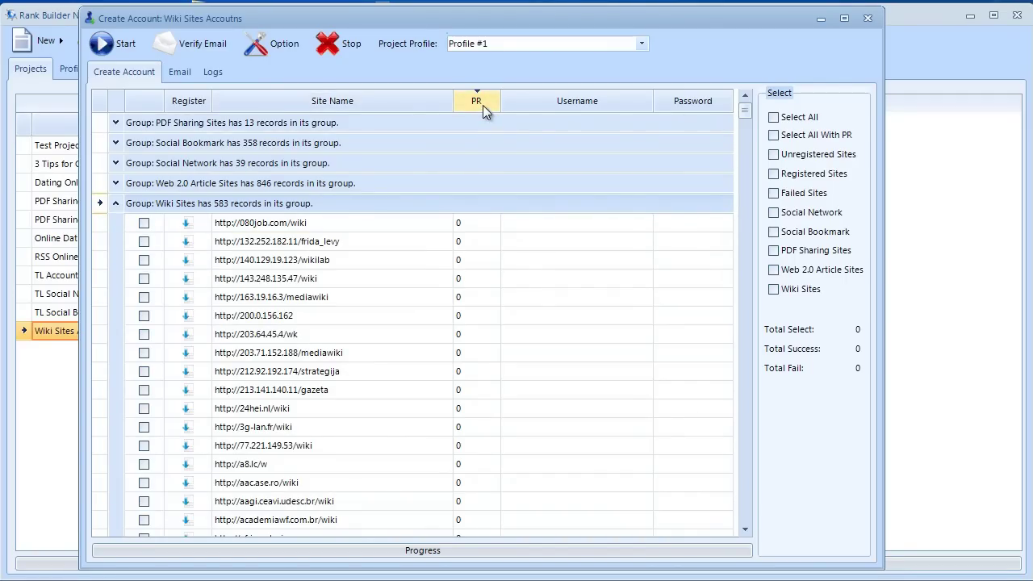
left_click(482, 105)
mouse_move(746, 111)
left_mouse_down()
mouse_move(758, 539)
mouse_move(757, 84)
left_mouse_up()
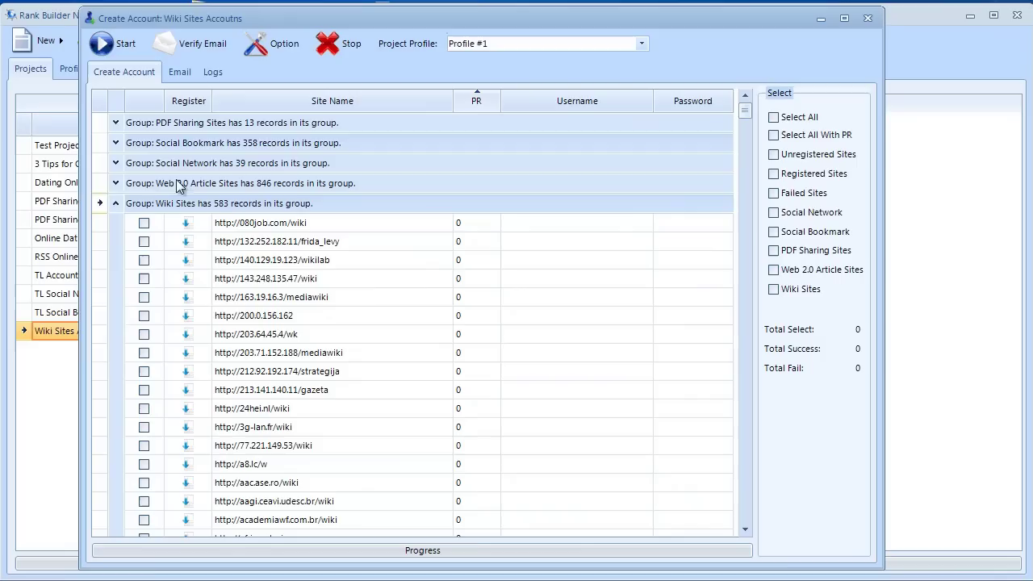
left_click(115, 184)
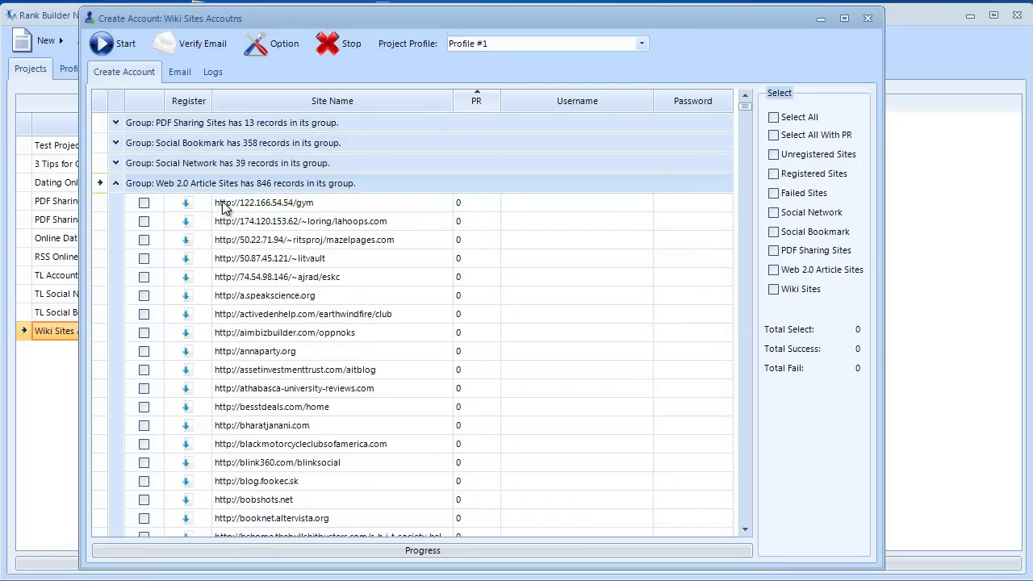
left_click(488, 110)
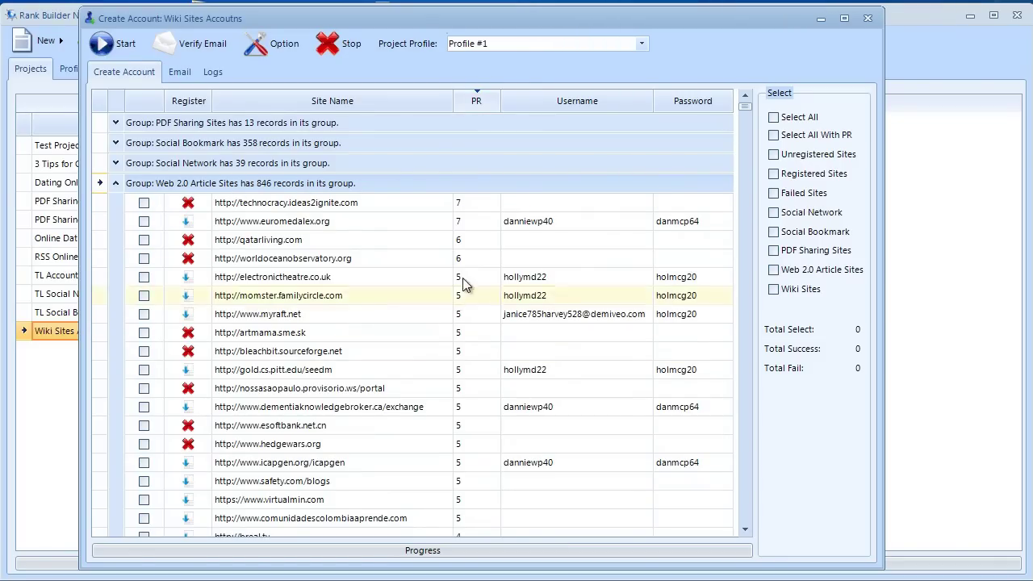
left_click(115, 183)
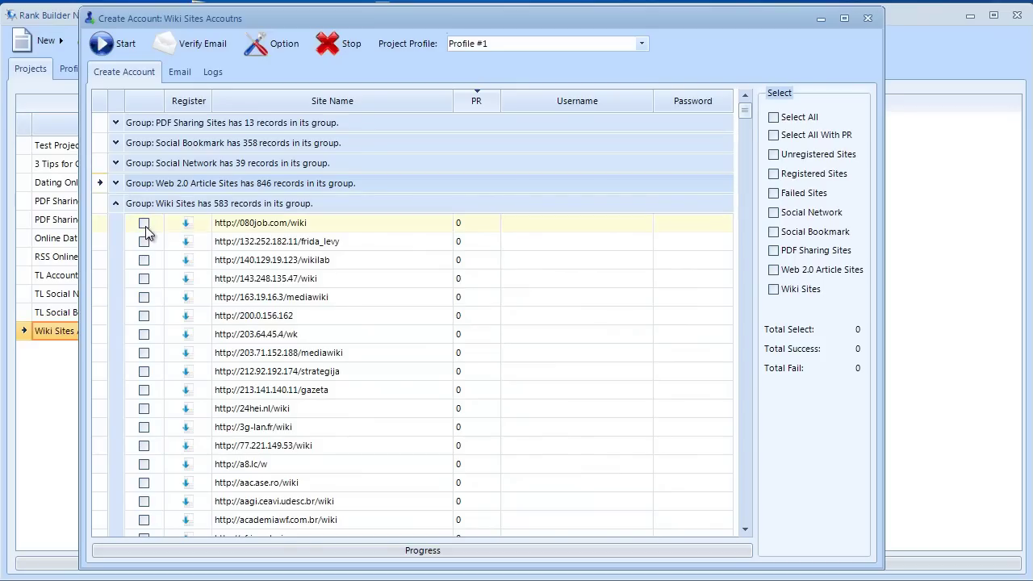
scroll(146, 231, "down", 3)
left_click(144, 371)
left_click(144, 352)
left_click(144, 334)
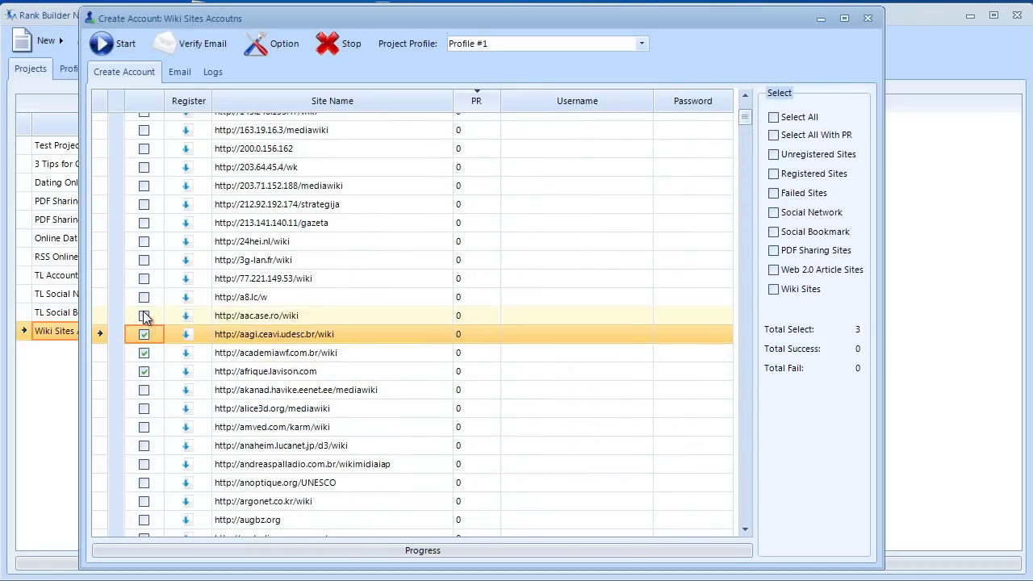
left_click(144, 315)
scroll(143, 323, "down", 2)
left_click(143, 352)
left_click(146, 371)
left_click(145, 389)
left_click(143, 408)
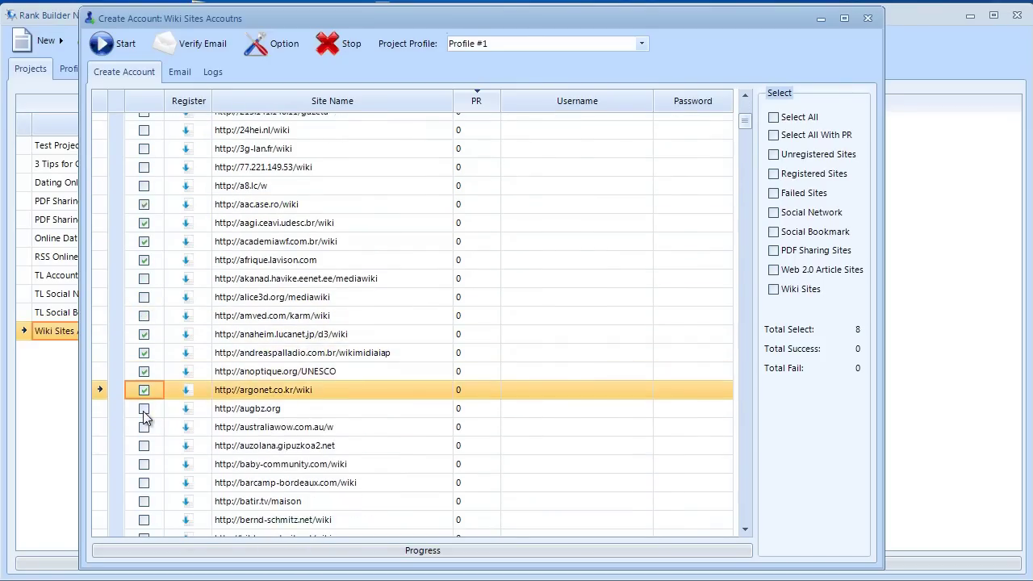
scroll(143, 410, "down", 2)
scroll(143, 411, "down", 2)
left_click(144, 409)
left_click(143, 390)
left_click(144, 409)
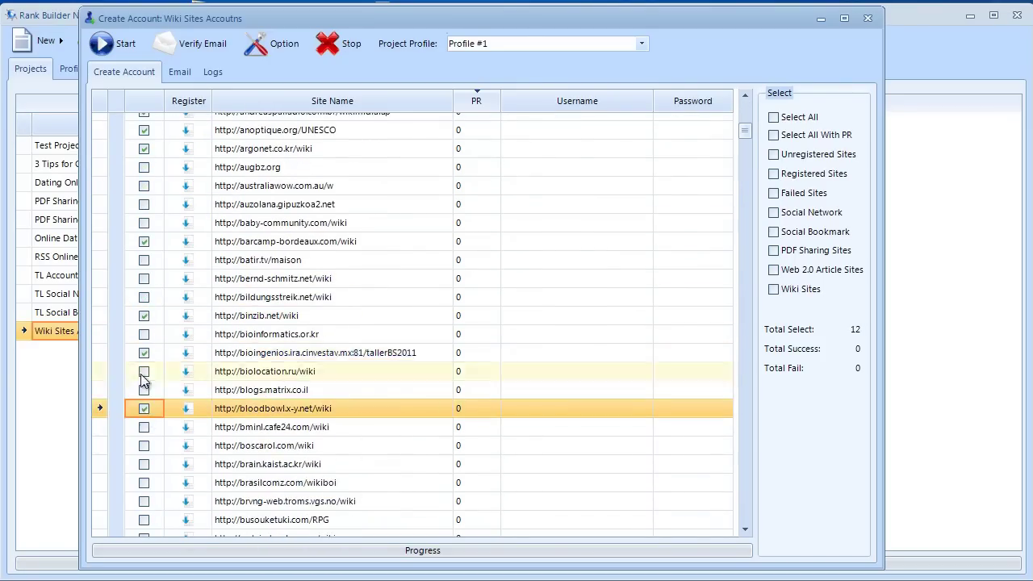
left_click(144, 372)
left_click(143, 390)
scroll(145, 394, "down", 1)
scroll(144, 419, "down", 2)
left_click(144, 446)
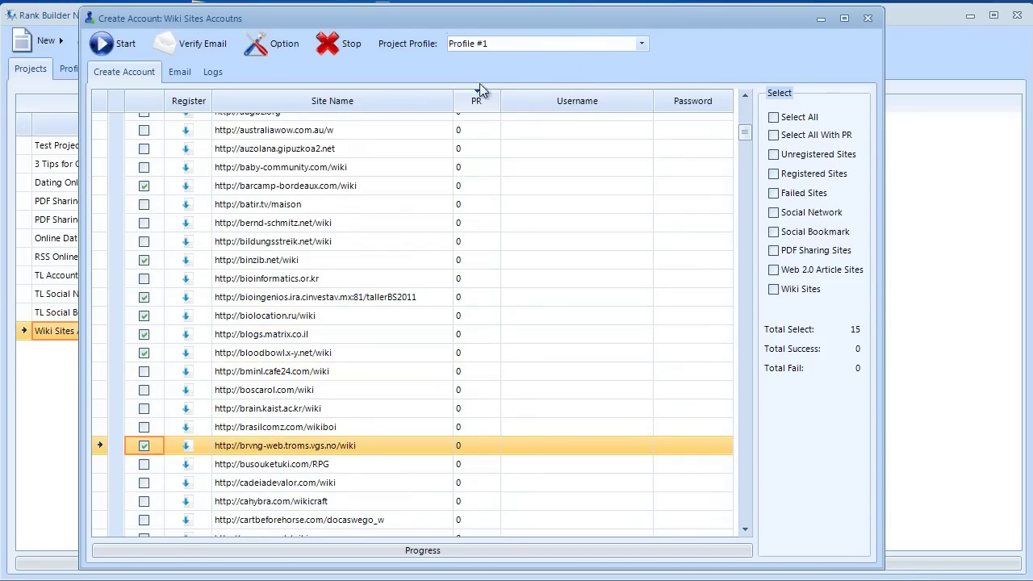
left_click(179, 71)
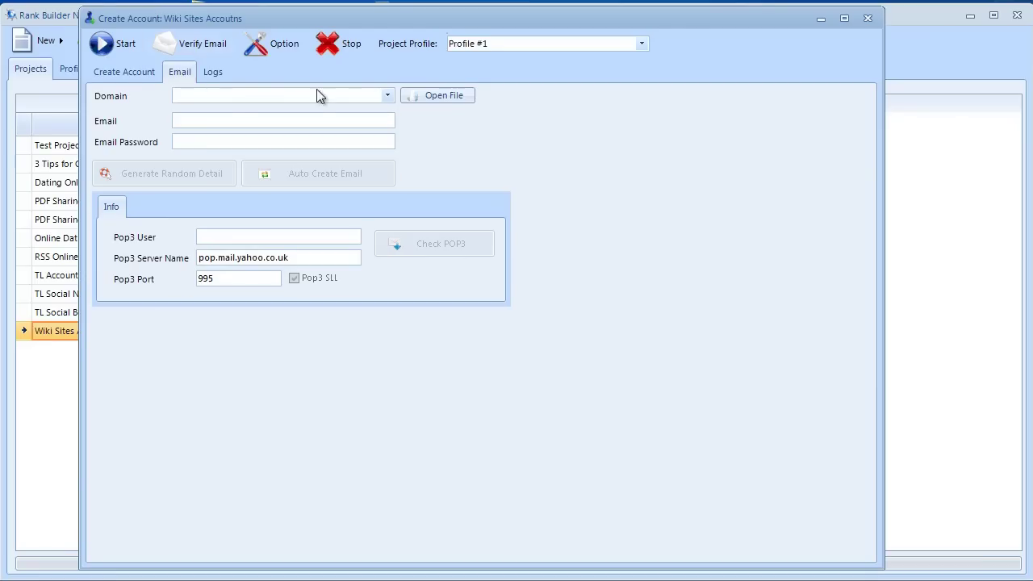
left_click(387, 95)
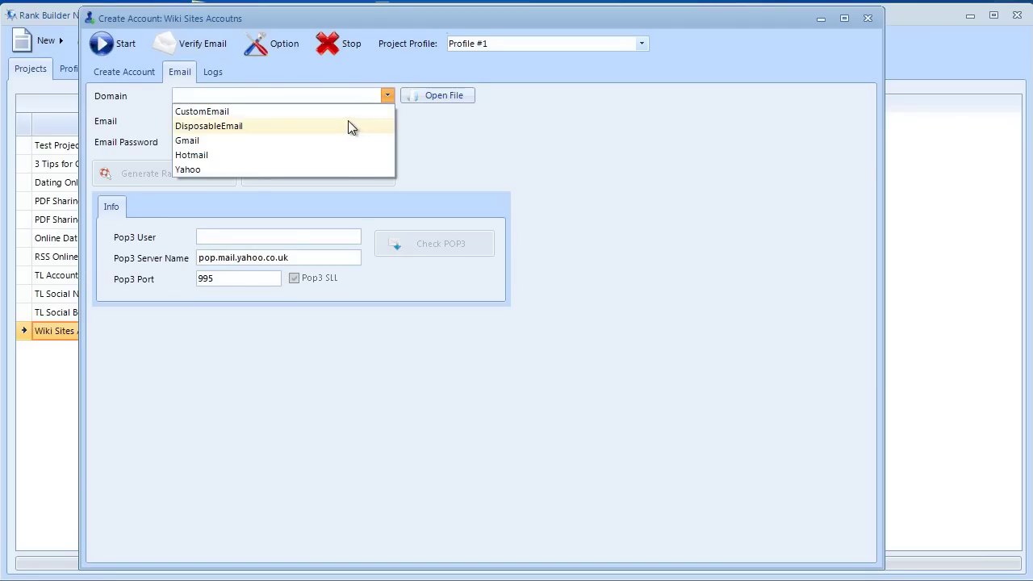
left_click(348, 126)
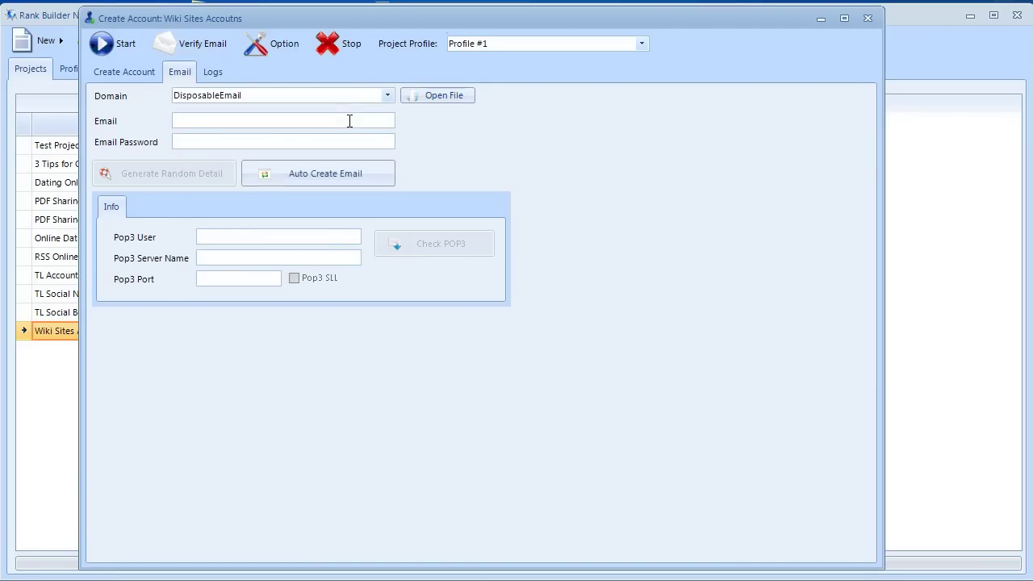
left_click(142, 76)
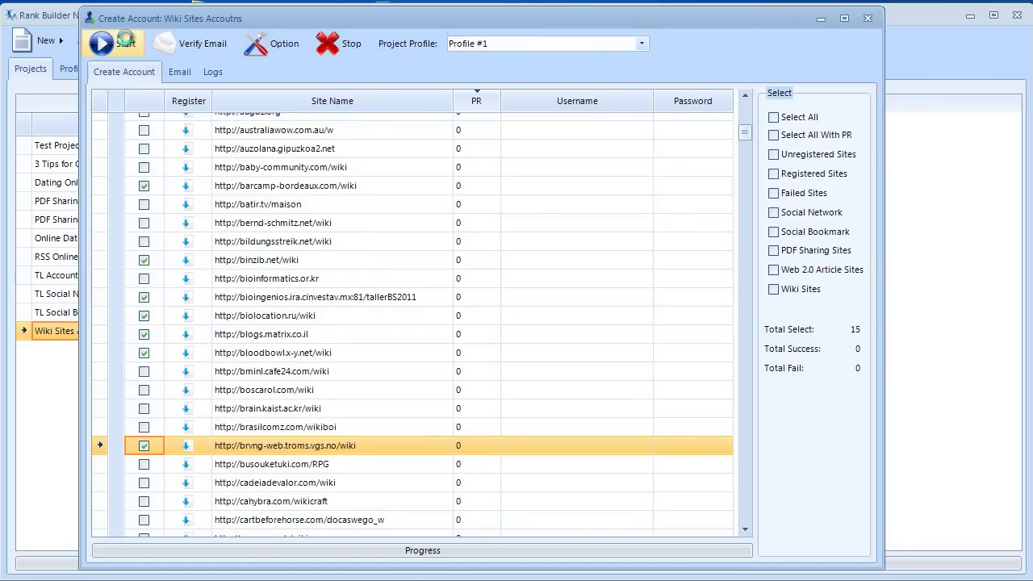
left_click(125, 41)
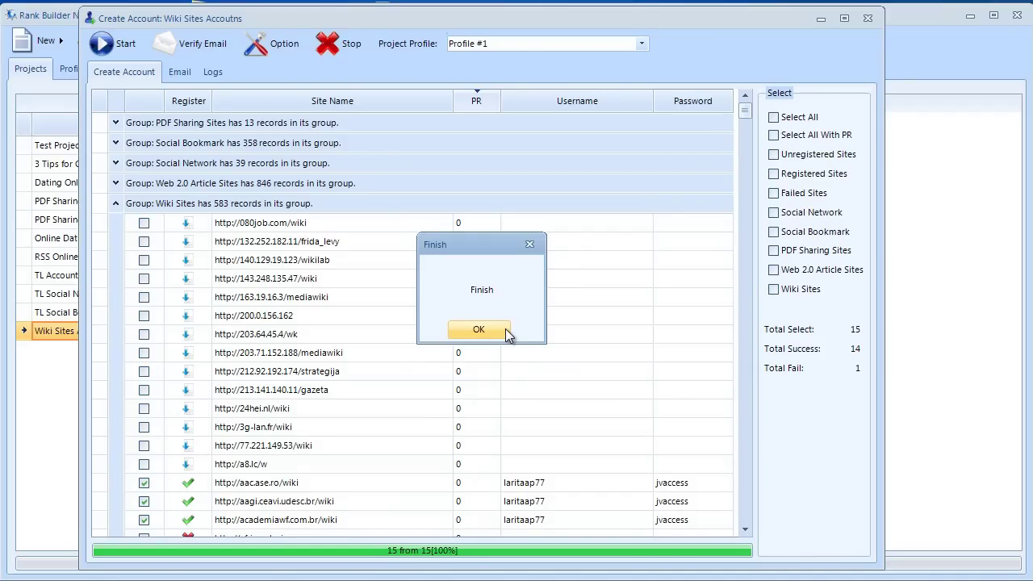
left_click(506, 331)
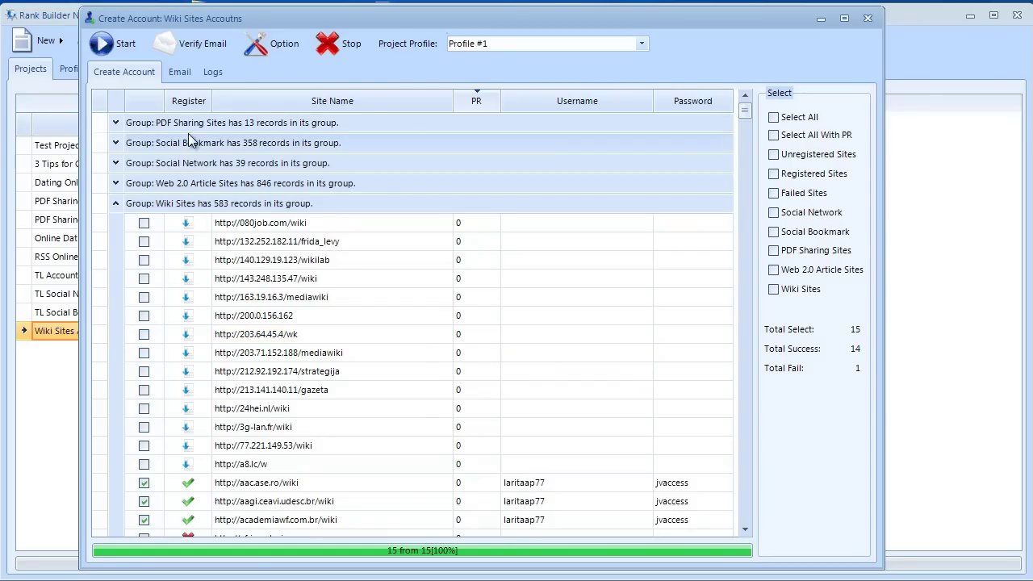
left_click(186, 44)
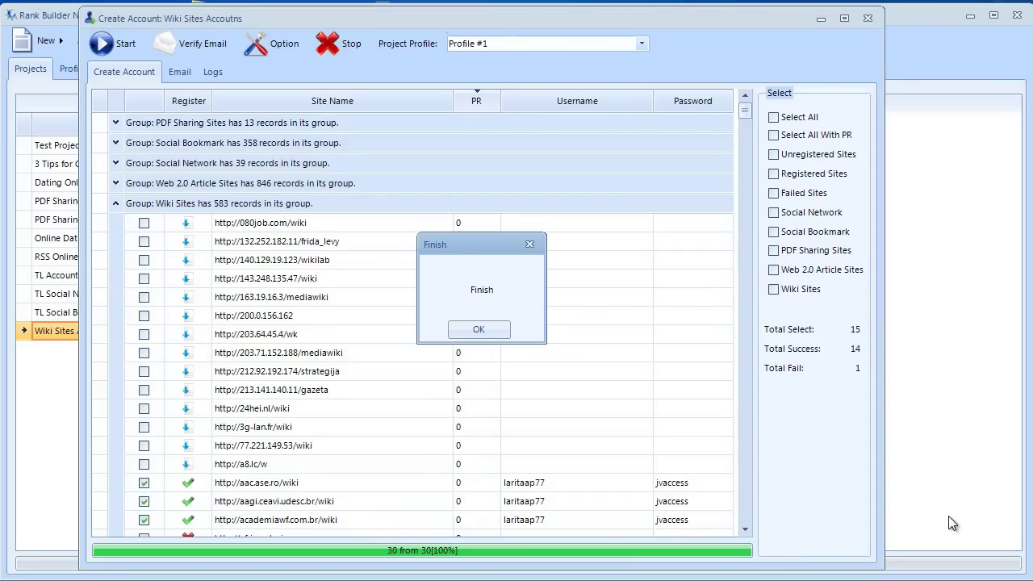
left_click(474, 330)
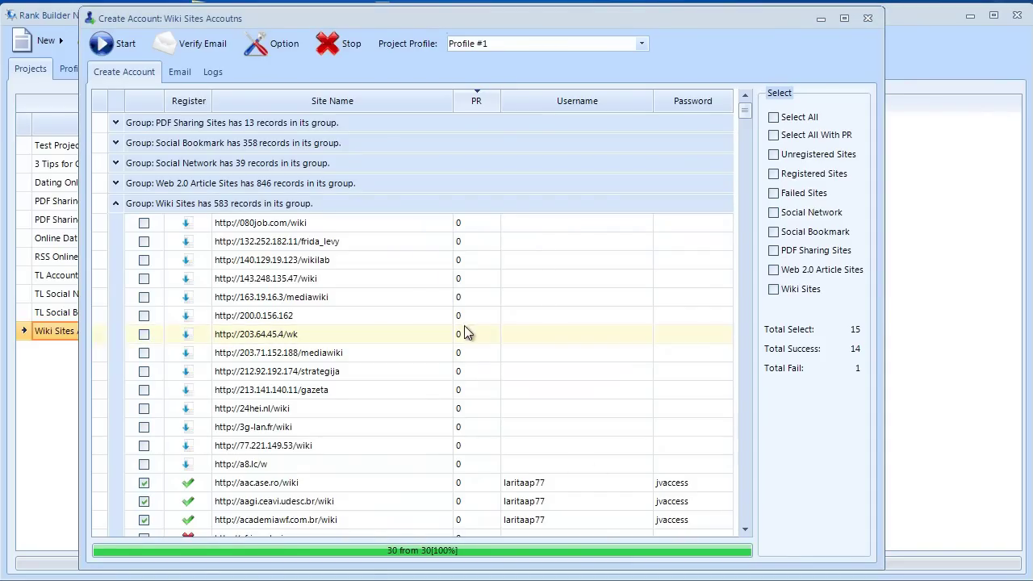
left_click(866, 19)
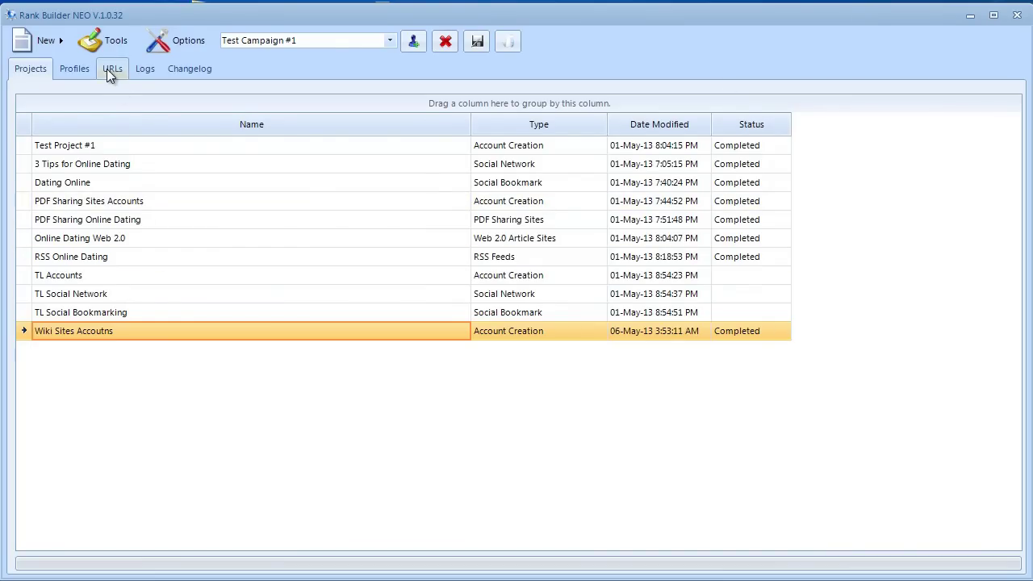
left_click(55, 48)
left_click(75, 142)
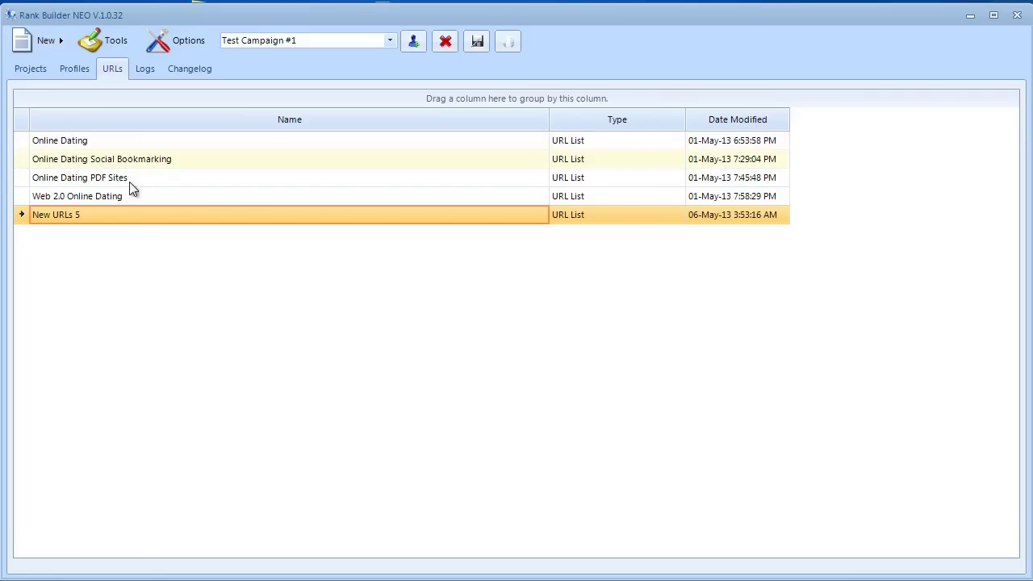
right_click(86, 215)
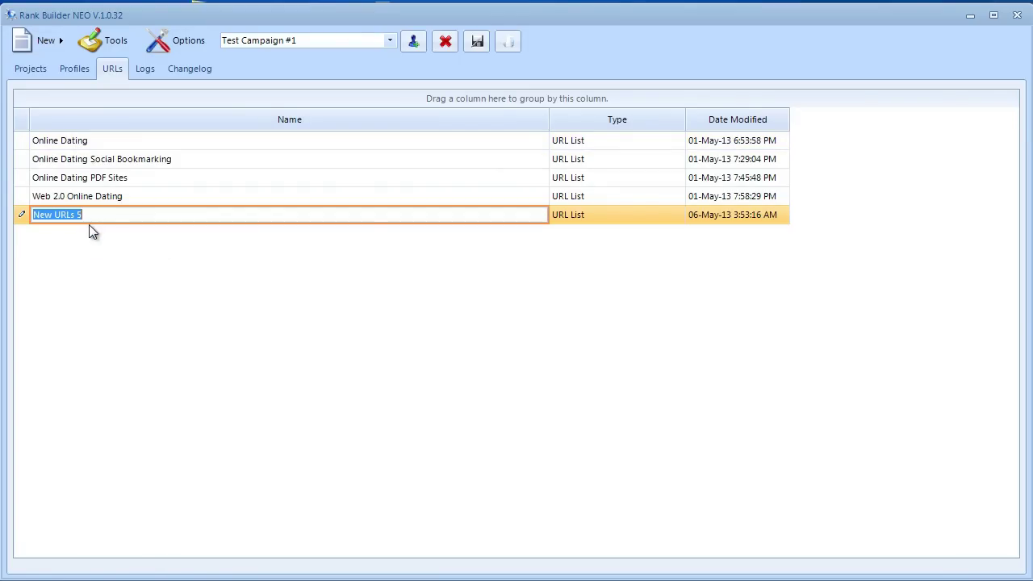
type("Online Dating Wiki Sites")
left_click(61, 215)
type("e")
key("Return")
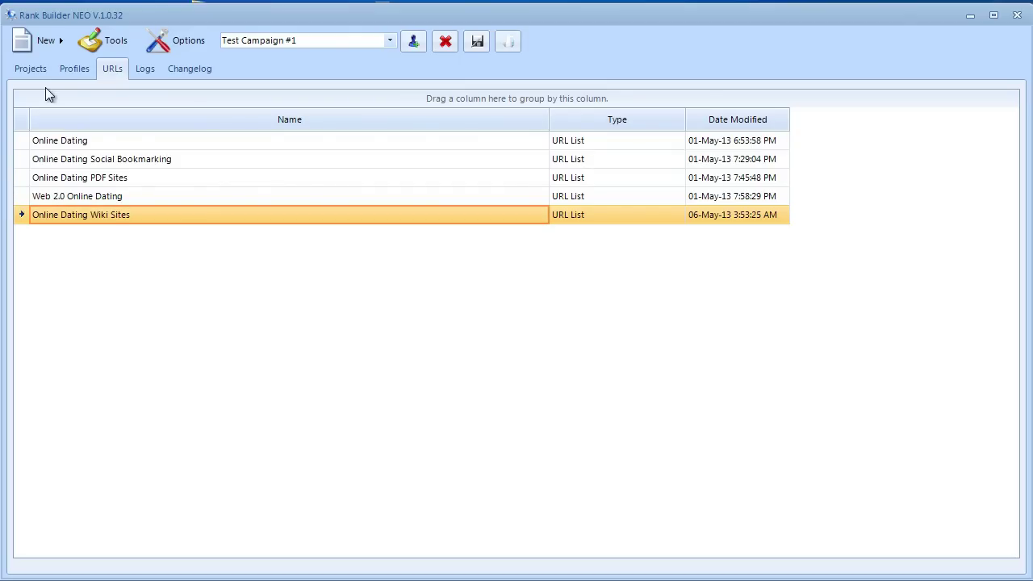
left_click(41, 75)
left_click(42, 46)
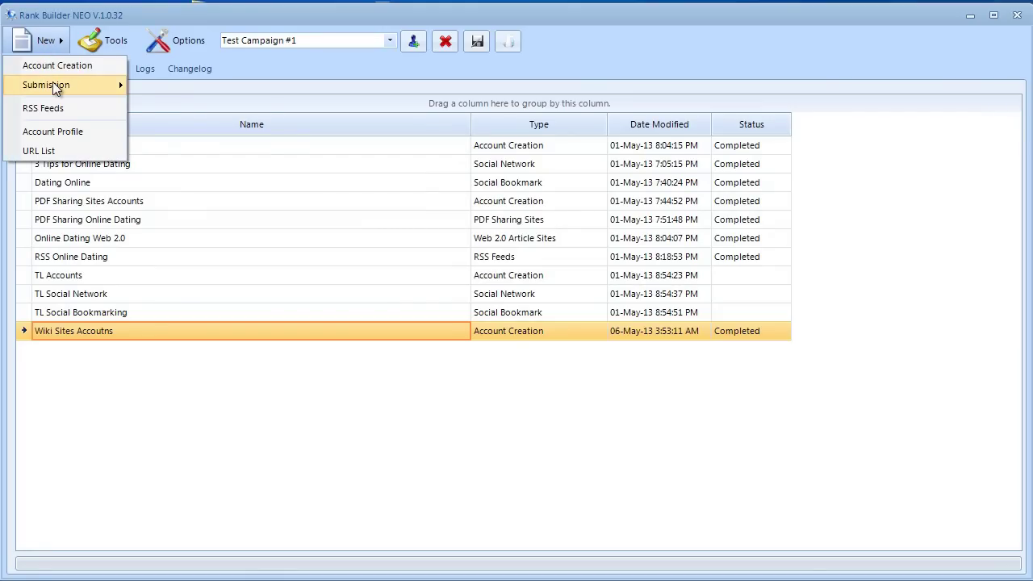
left_click(205, 162)
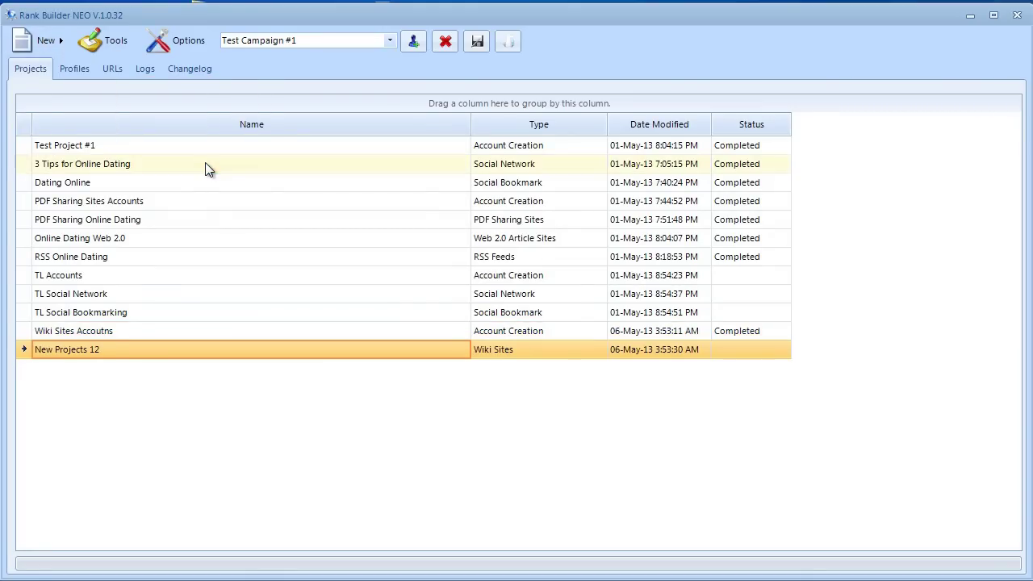
right_click(92, 350)
left_click(106, 358)
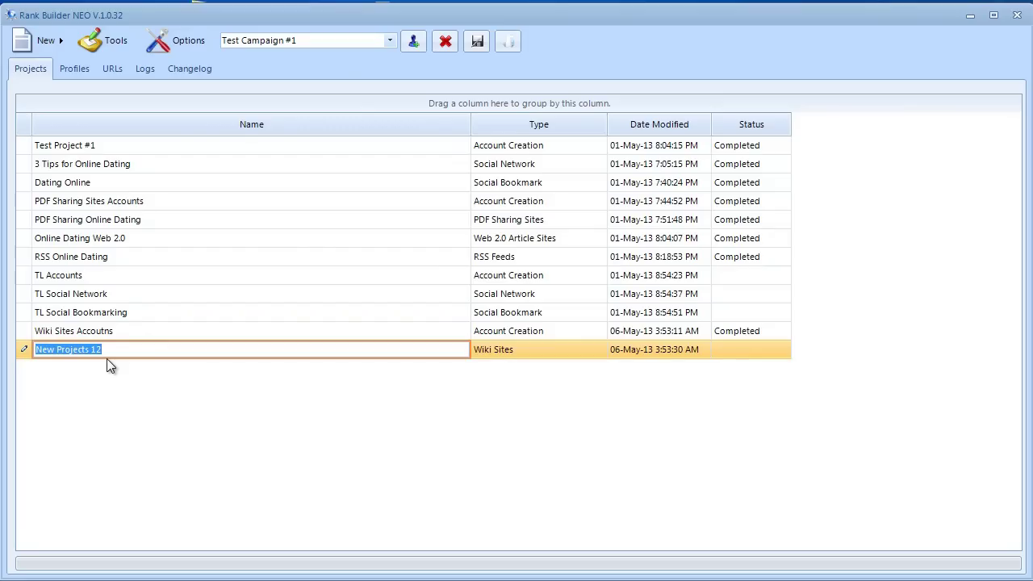
type("Online Dating")
type(" Wikis")
key("Return")
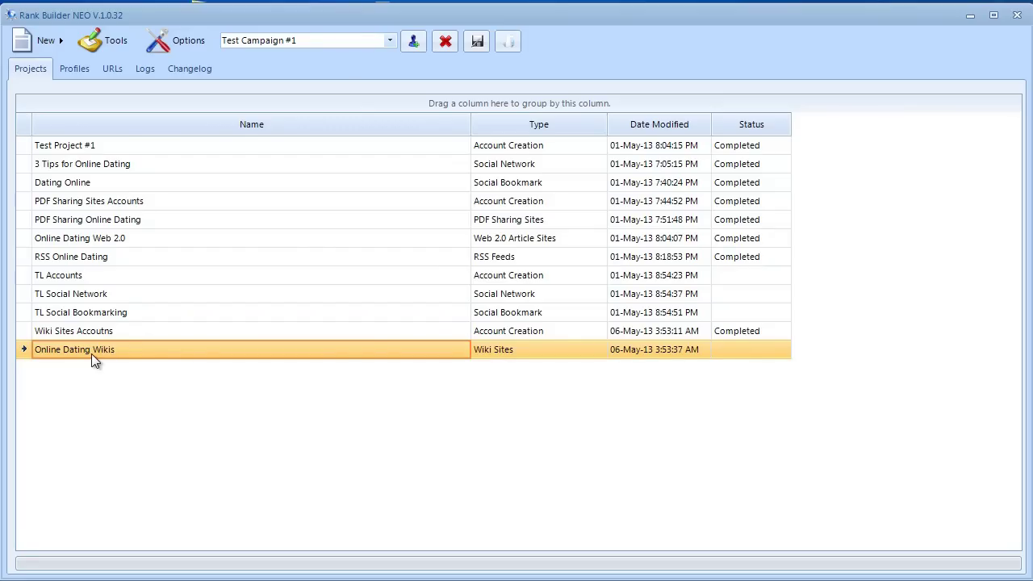
double_click(91, 354)
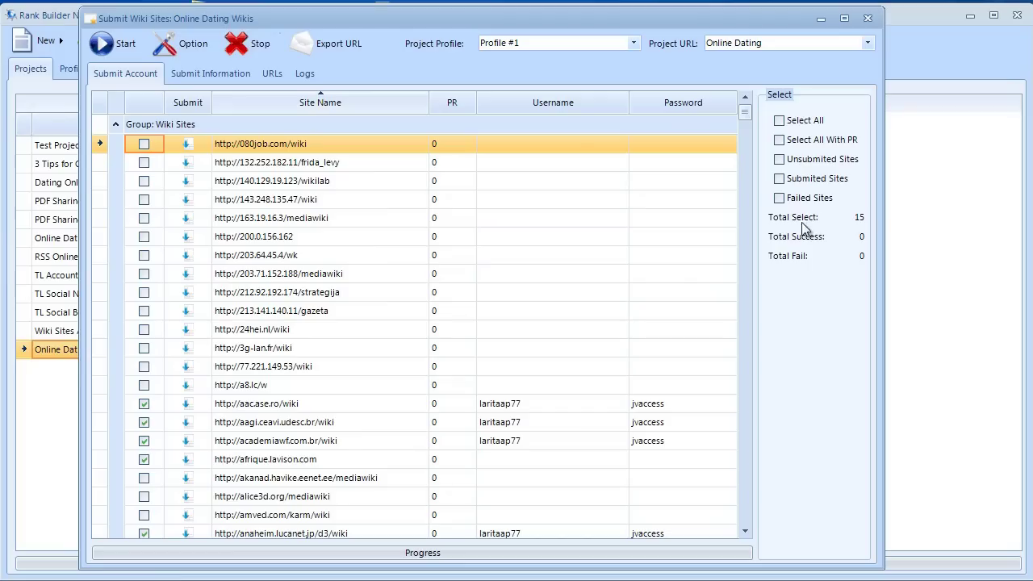
left_click(211, 83)
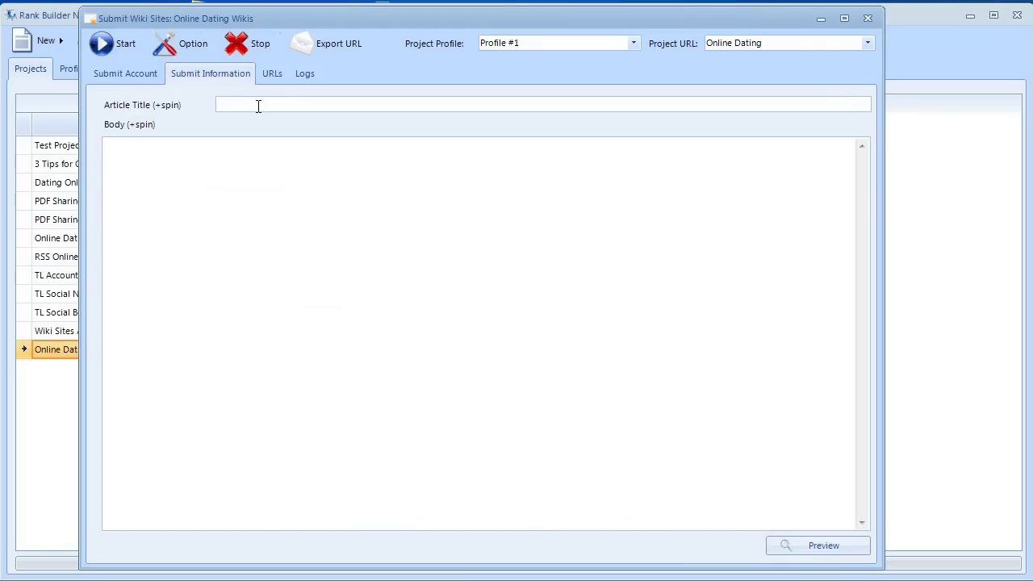
right_click(255, 166)
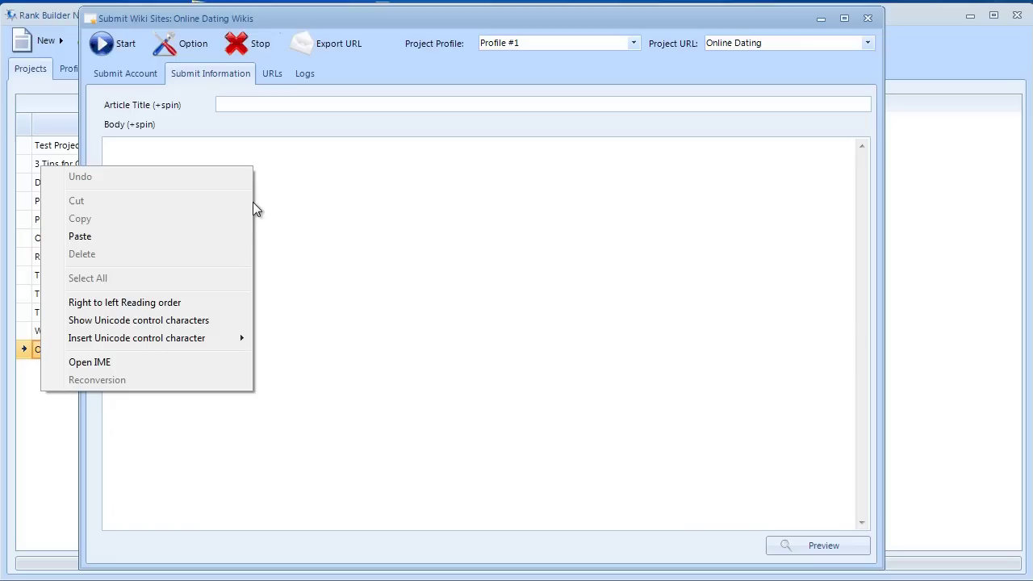
left_click(210, 236)
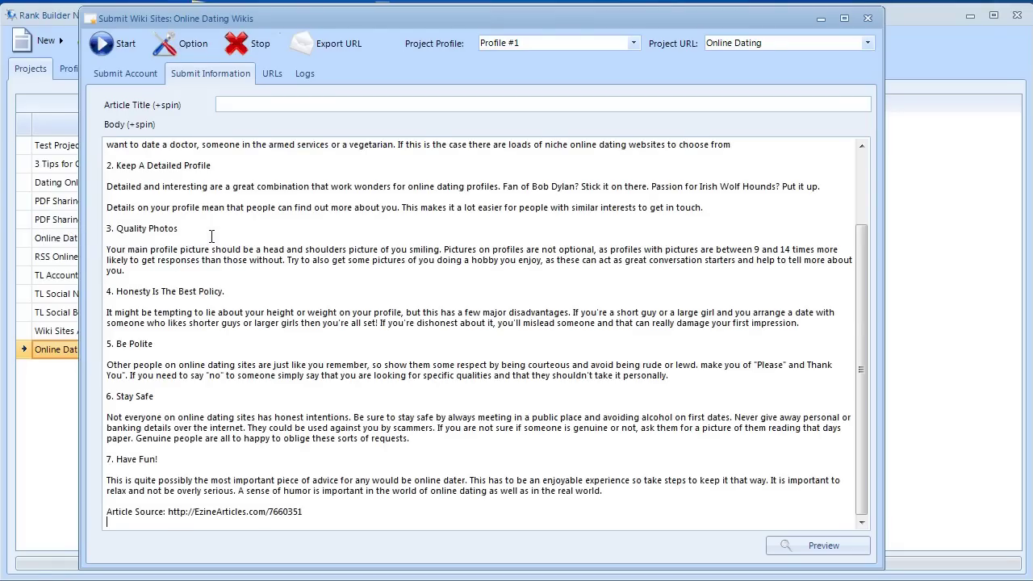
scroll(211, 236, "up", 2)
scroll(211, 235, "up", 1)
left_click(164, 154)
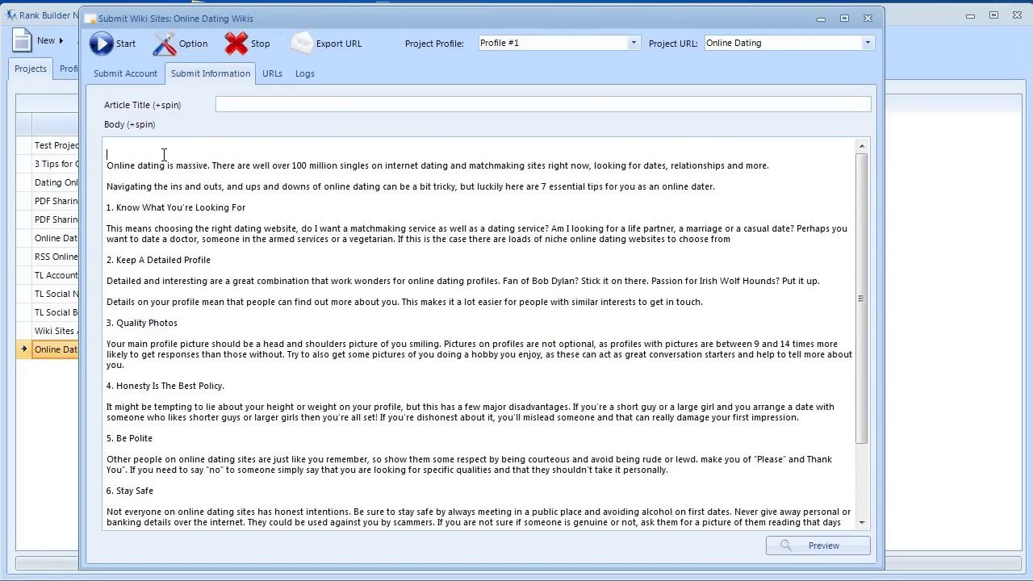
key("BackSpace")
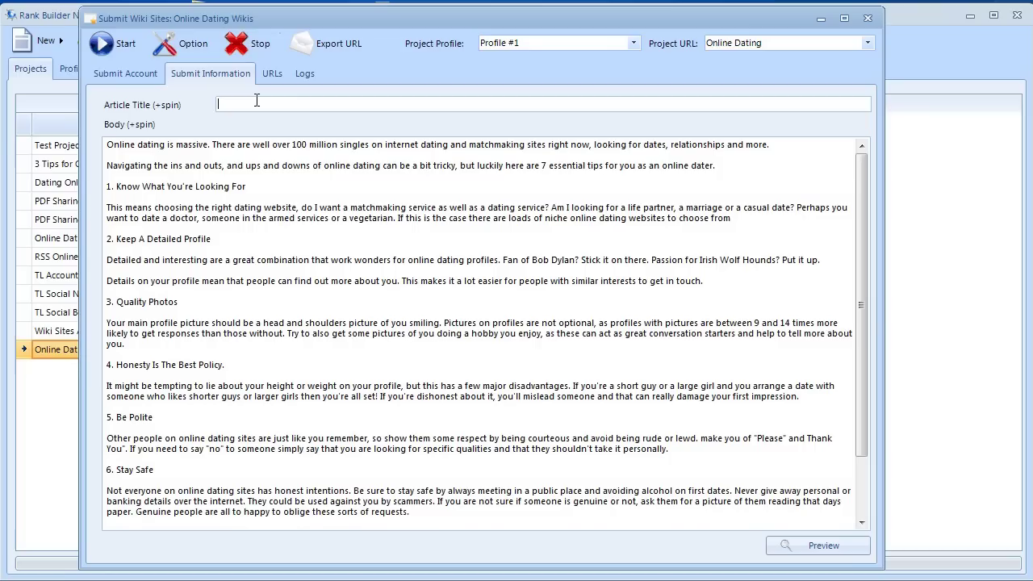
left_click(257, 103)
type("7 T")
type("ips for Online Dating")
key("Home")
key("Right")
type("|")
type("Techniques")
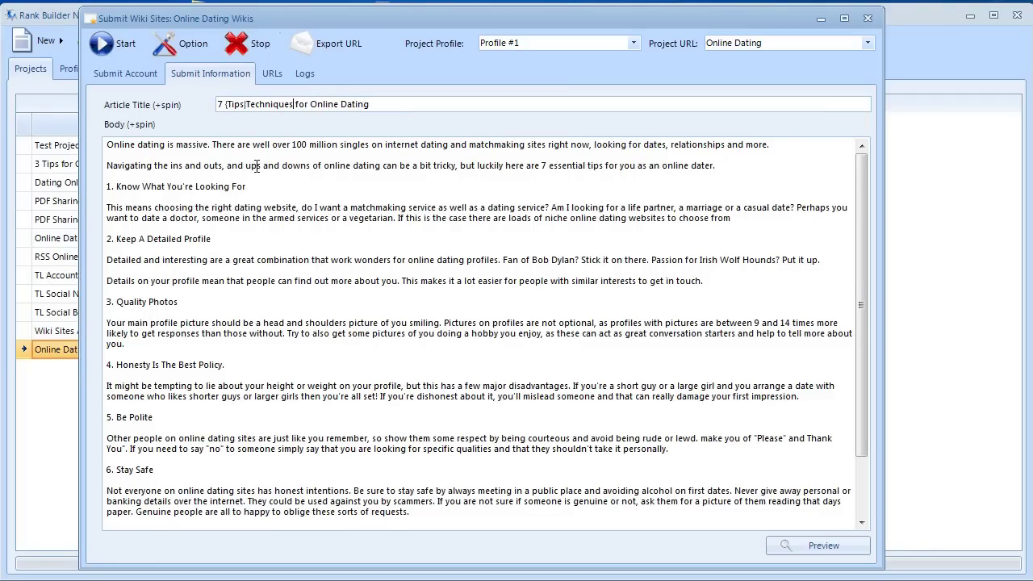
type("|Methods}")
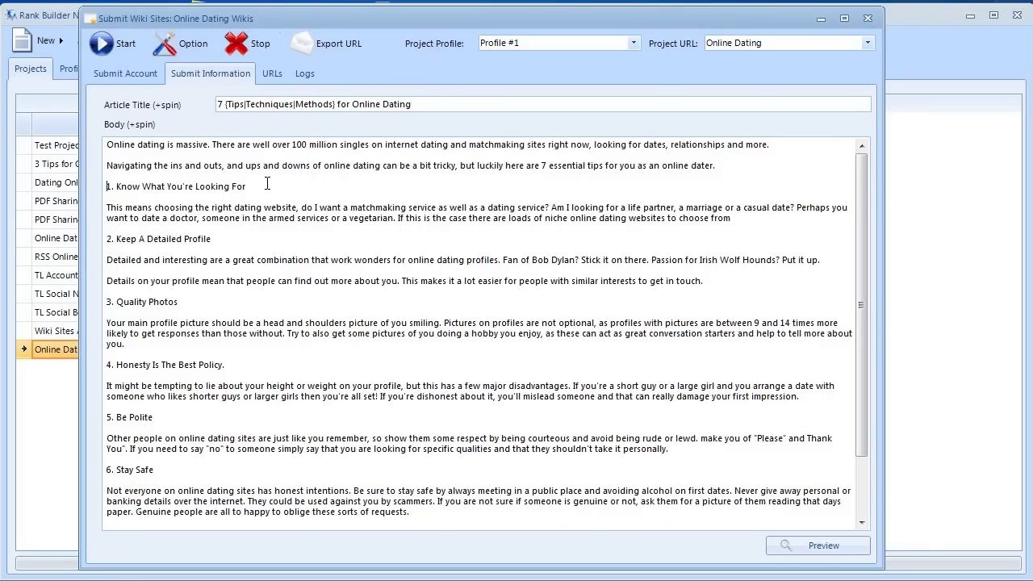
type("{")
key("Down")
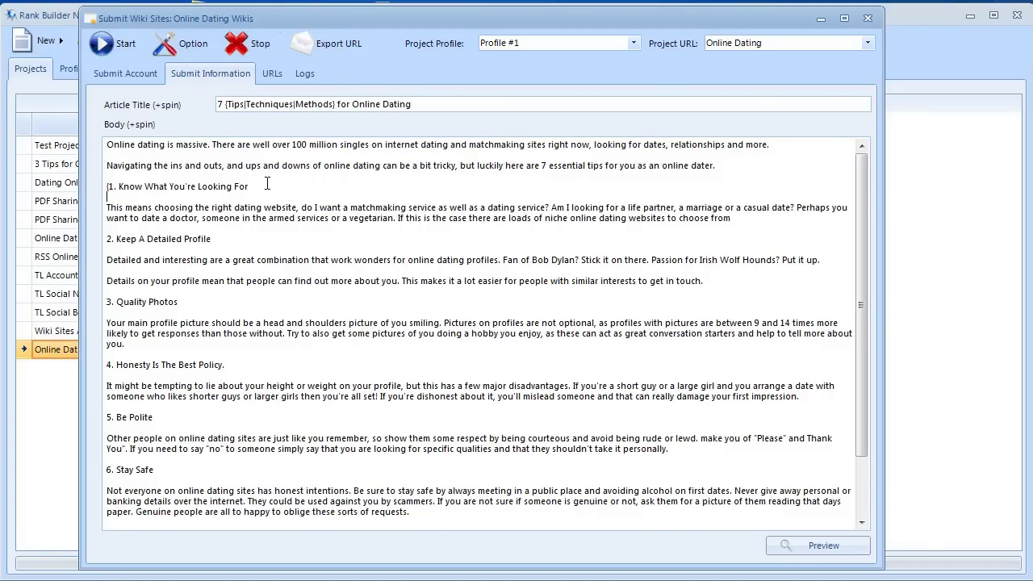
left_click(267, 184)
type("|1.")
type(" What you")
type("r")
key("BackSpace")
key("BackSpace")
key("BackSpace")
key("BackSpace")
type("You Sho")
type("uld Be Looking")
type(" For}")
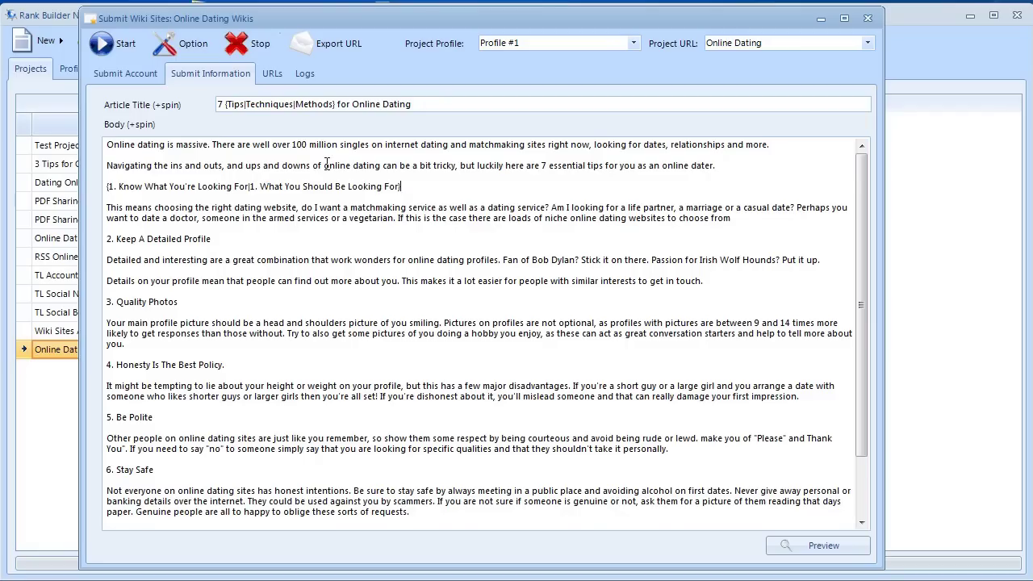
left_click(232, 236)
key("ctrl+Left")
key("shift+End")
left_click_drag(107, 208, 767, 218)
left_click(767, 218)
scroll(749, 263, "down", 2)
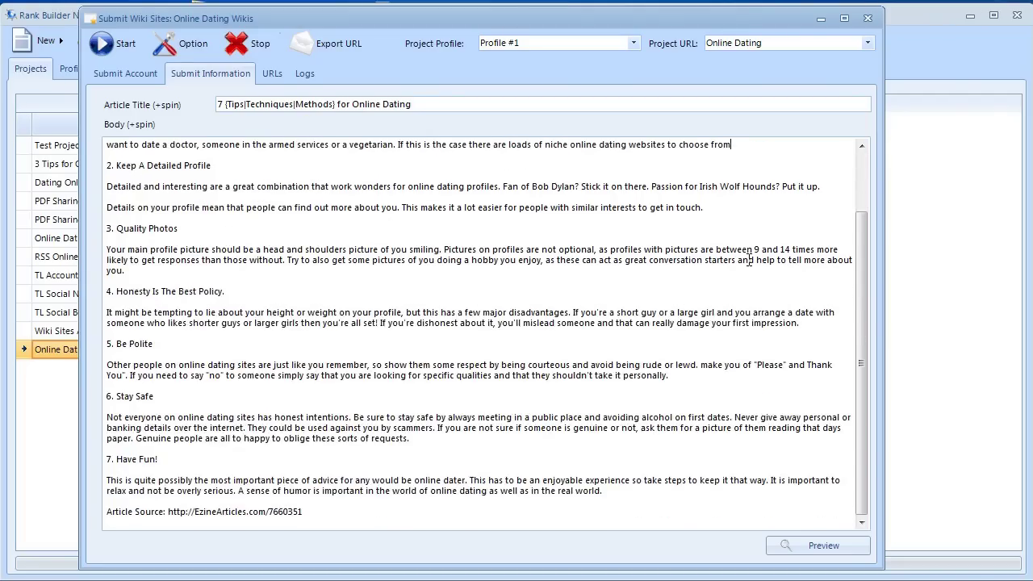
scroll(749, 260, "up", 2)
scroll(749, 260, "down", 2)
scroll(749, 260, "up", 2)
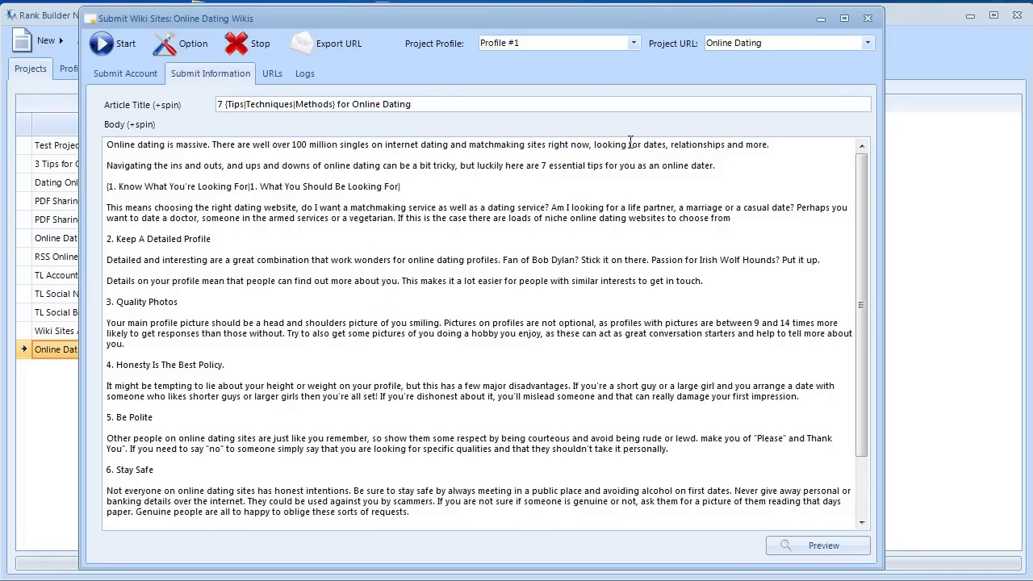
left_click(598, 144)
type("<")
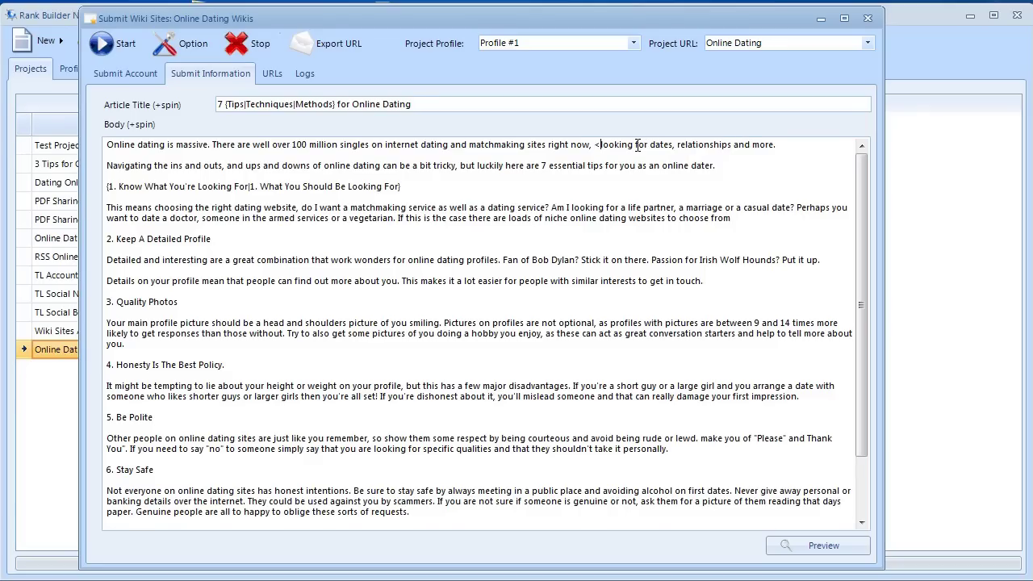
type("a hre")
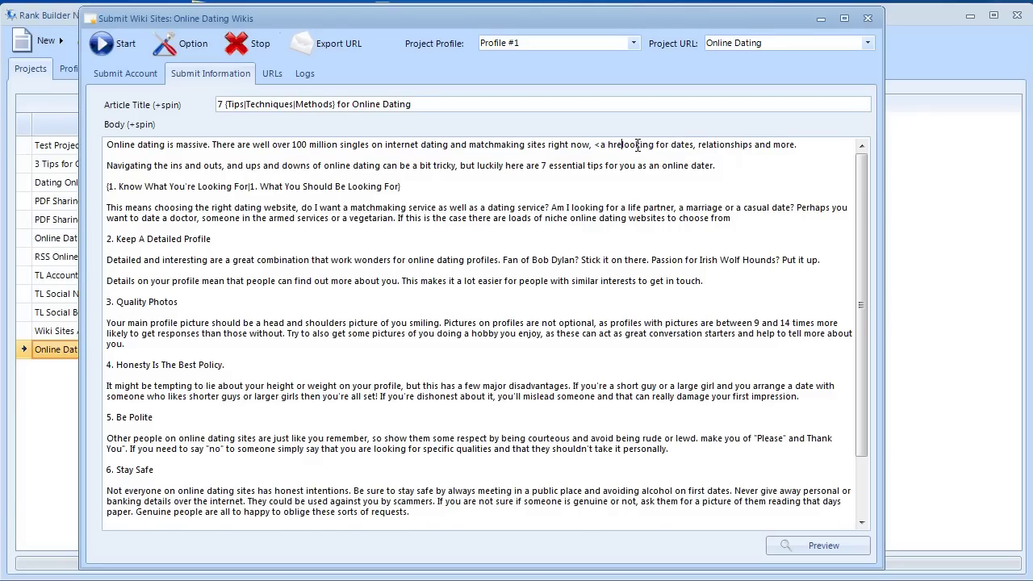
type("f=\"")
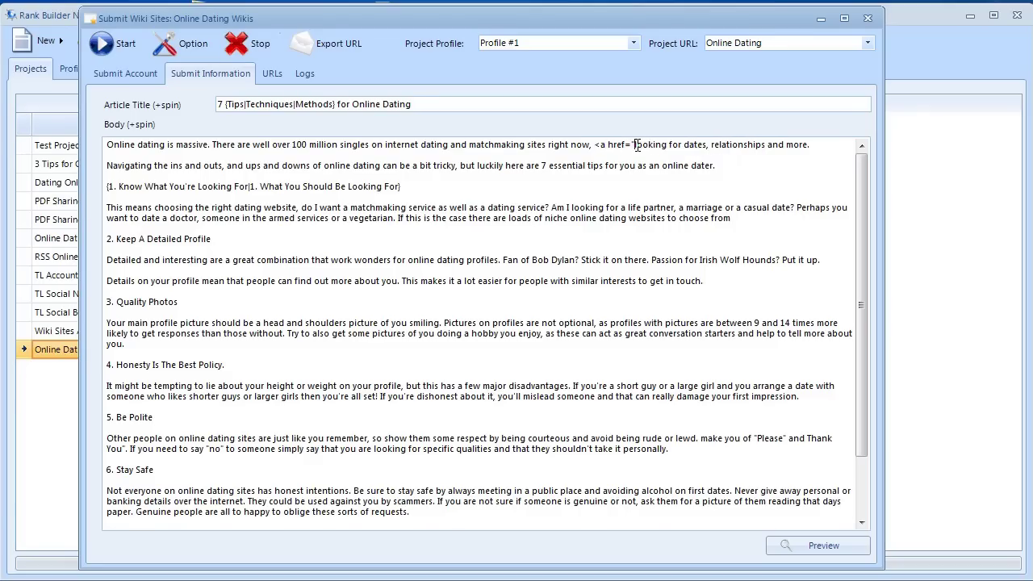
type("http")
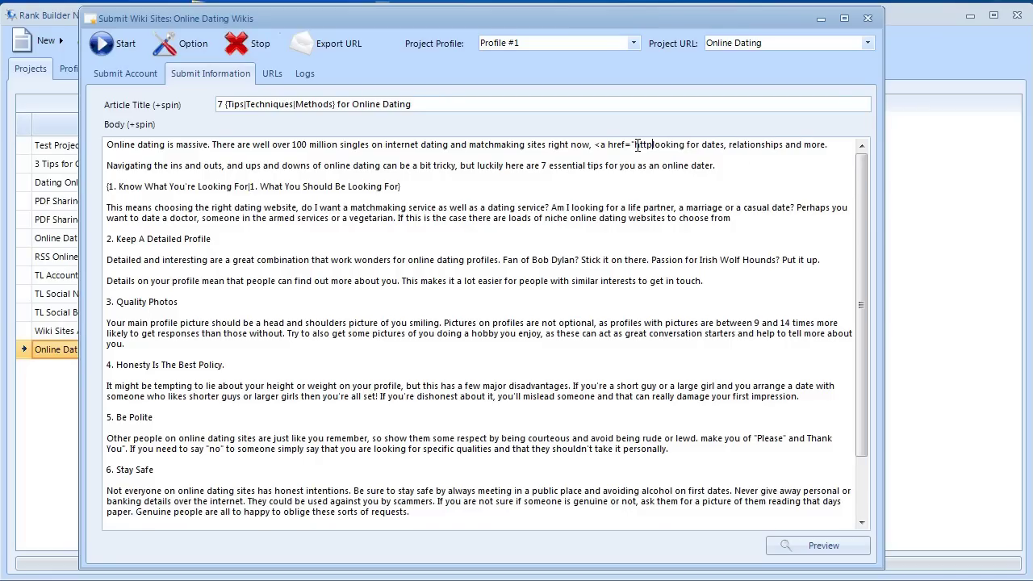
type("://google")
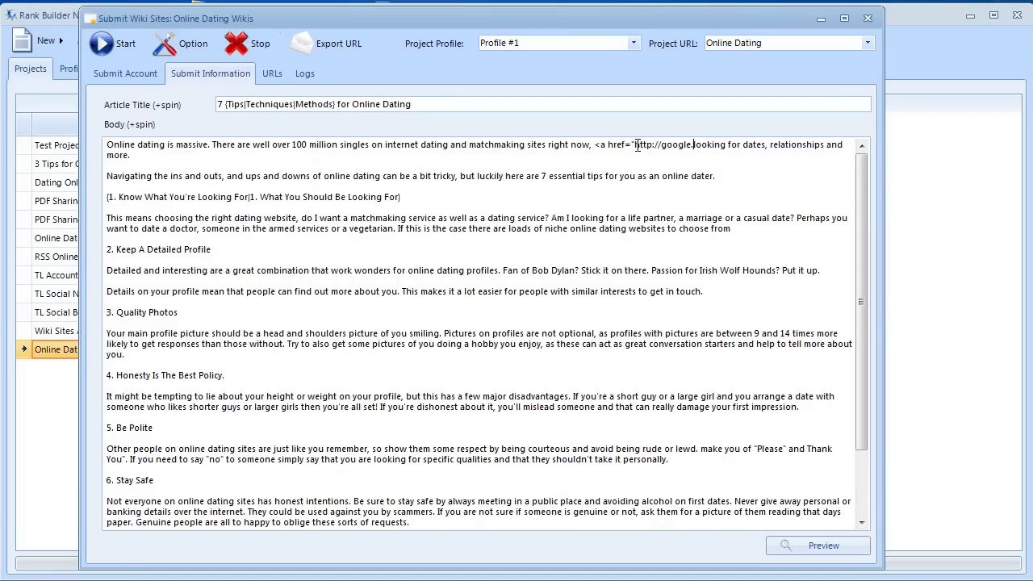
type(".com/\"")
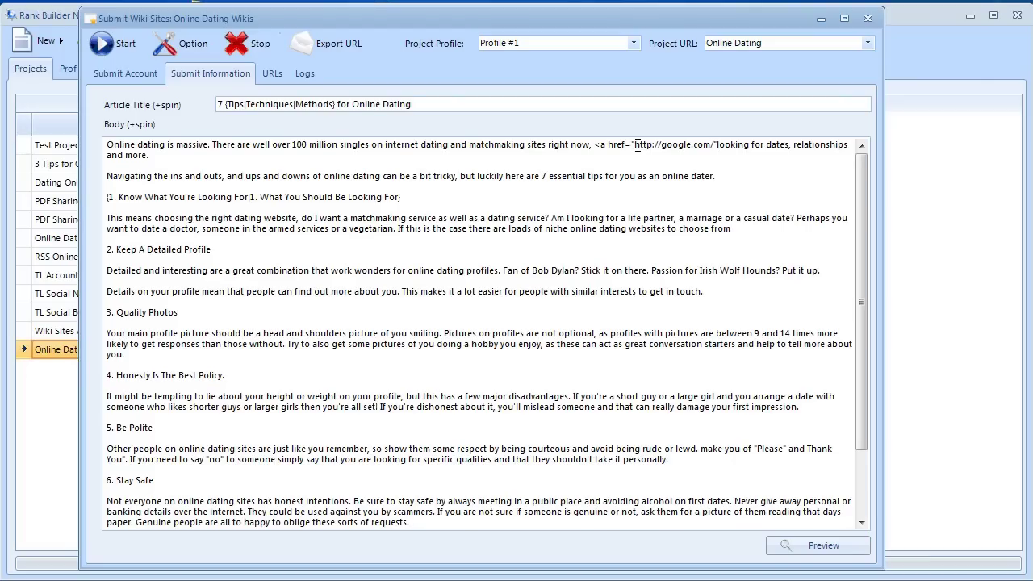
type(">")
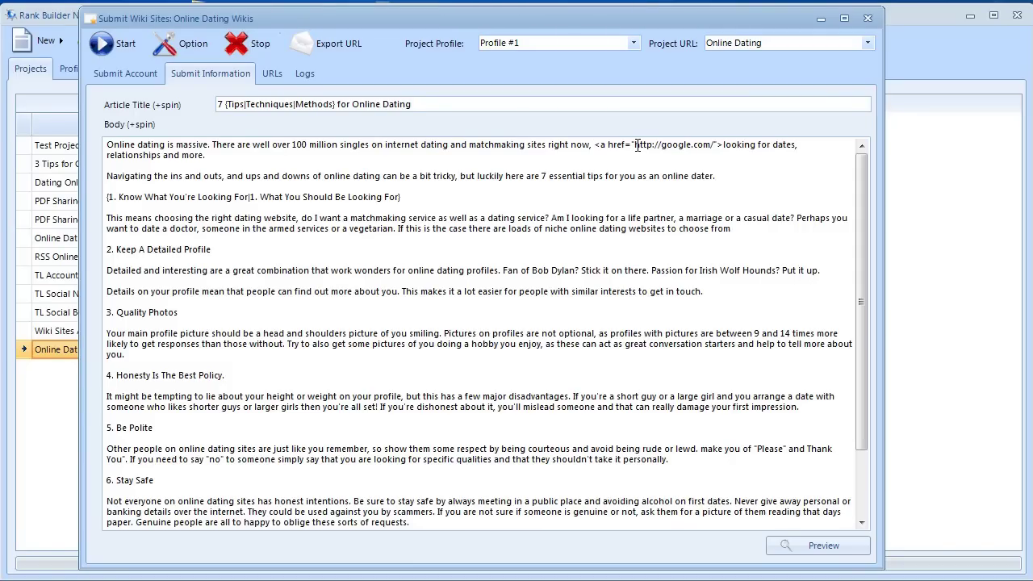
key("BackSpace")
type("<")
type("/")
type("a")
type(">")
left_click(824, 547)
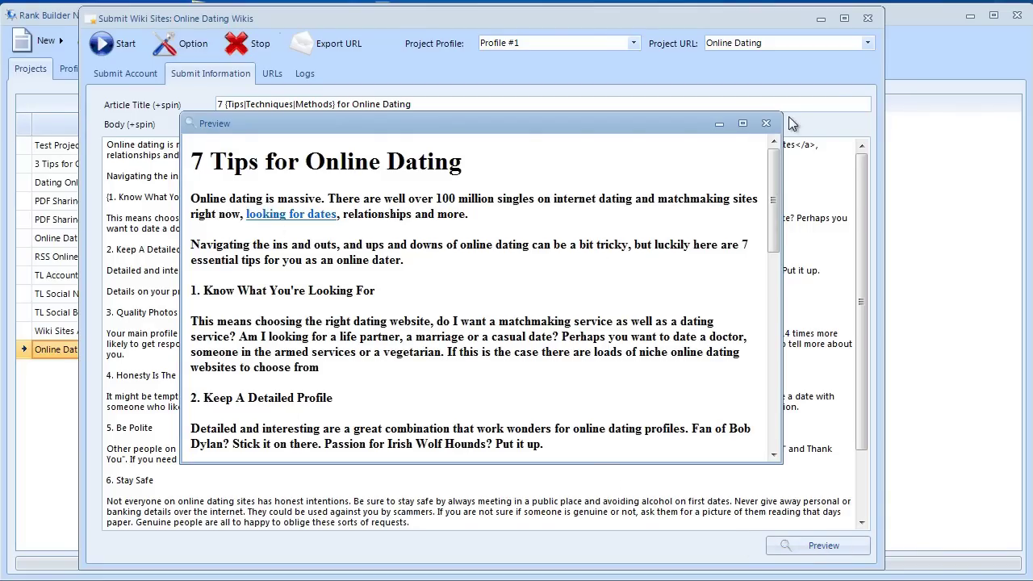
left_click(766, 123)
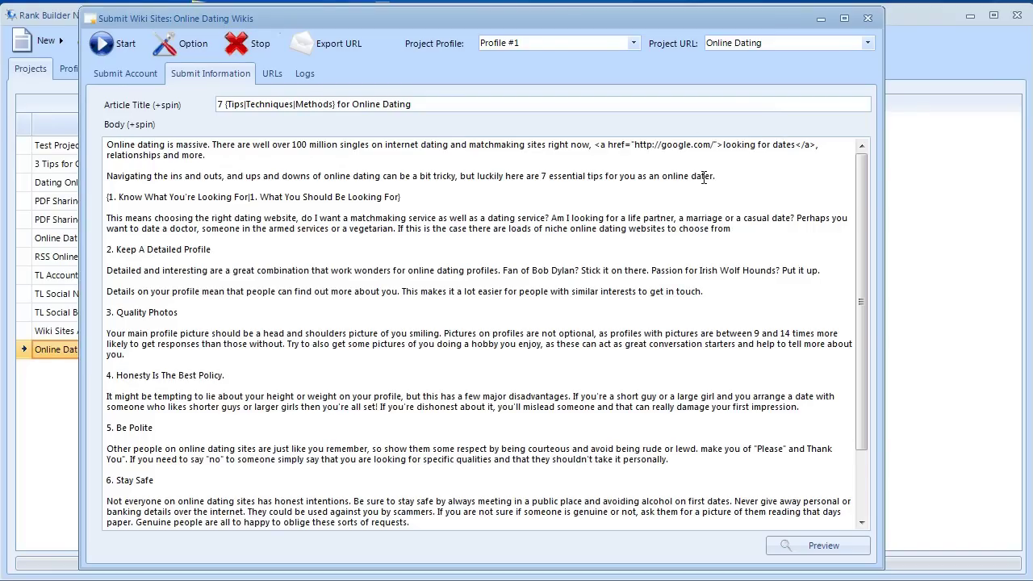
left_click(702, 283)
scroll(687, 388, "down", 3)
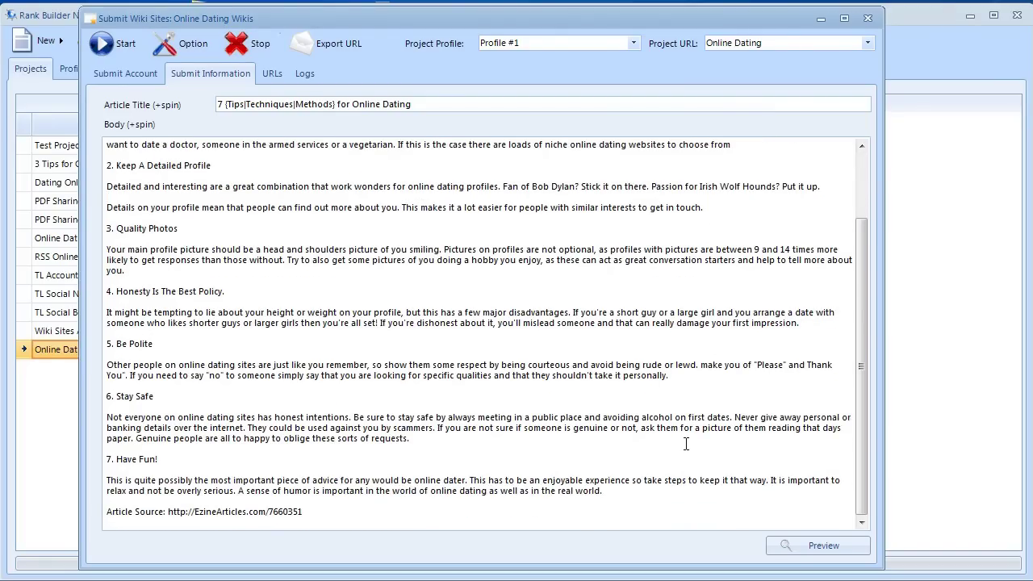
scroll(685, 443, "up", 3)
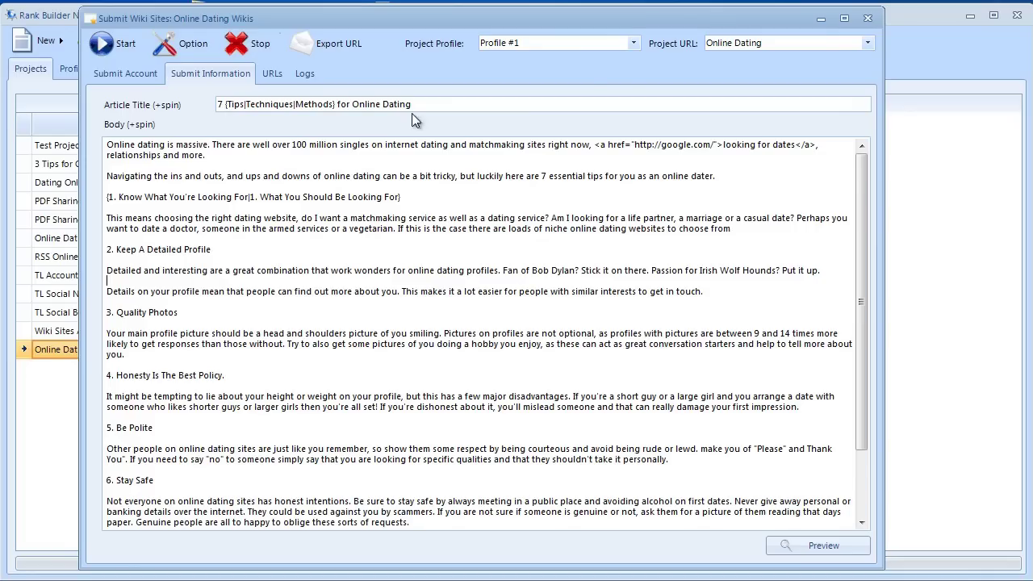
Step: Check the project profiles, then select 'Online Dating Wiki Sites' as the project URL group
left_click(628, 44)
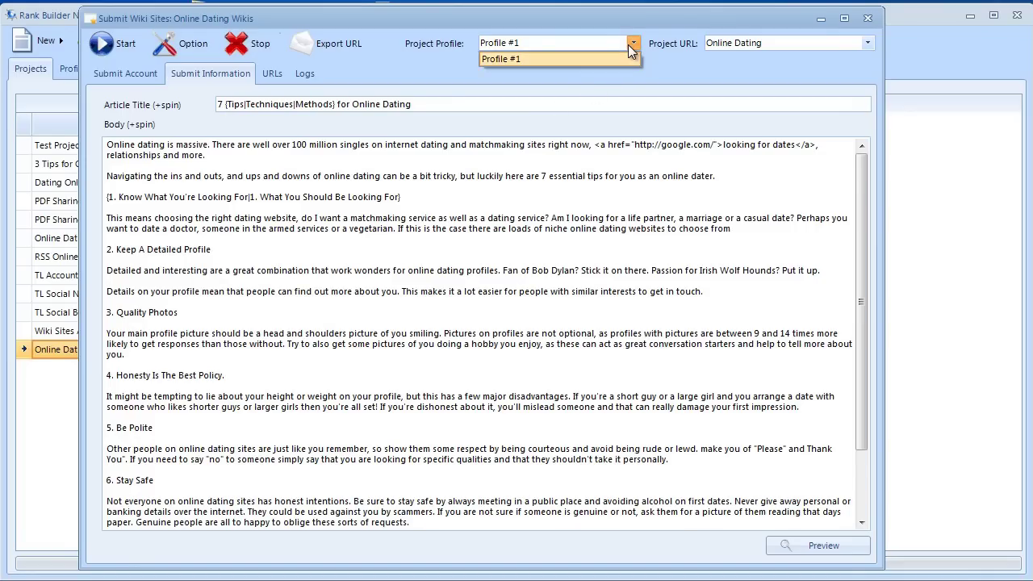
left_click(864, 44)
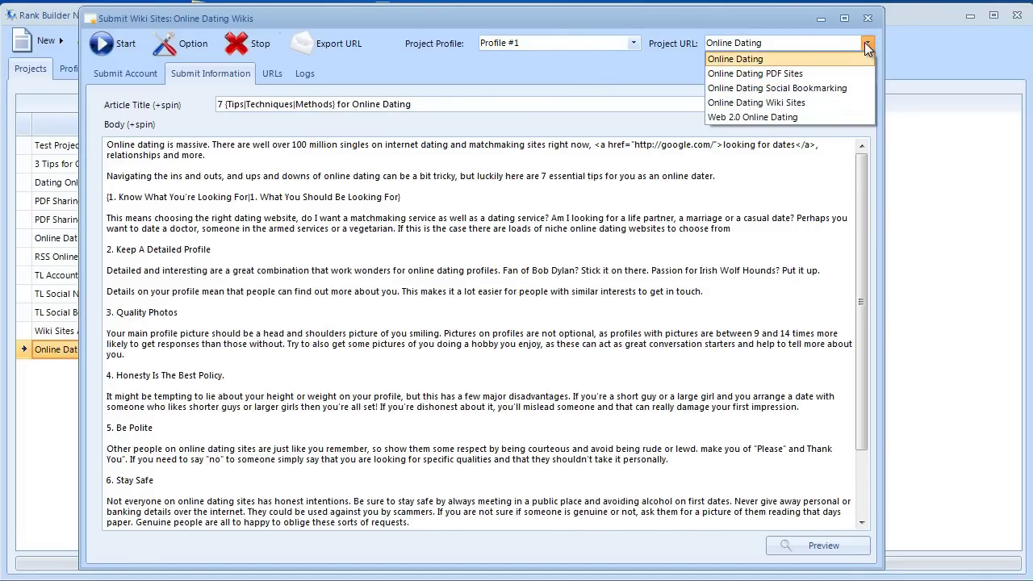
left_click(794, 104)
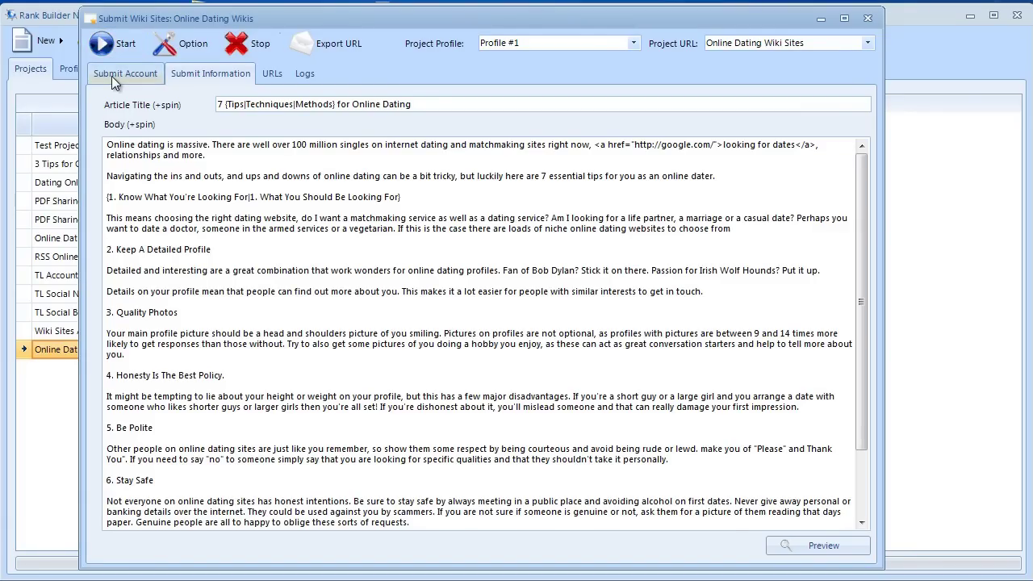
Step: Submit to the 14 listed wiki sites and confirm the finish message: 14 succeeded, 0 failed
left_click(112, 76)
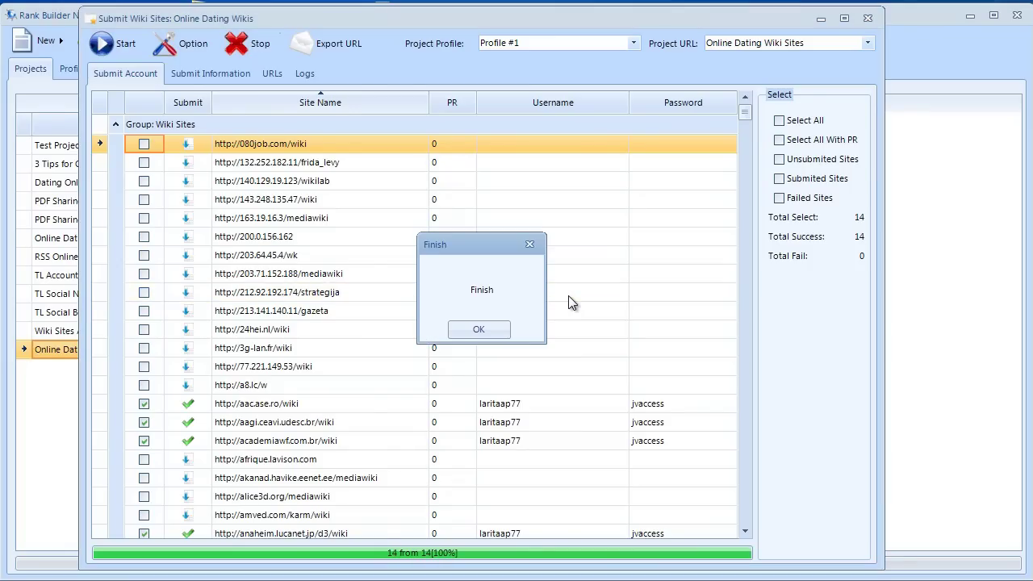
left_click(476, 330)
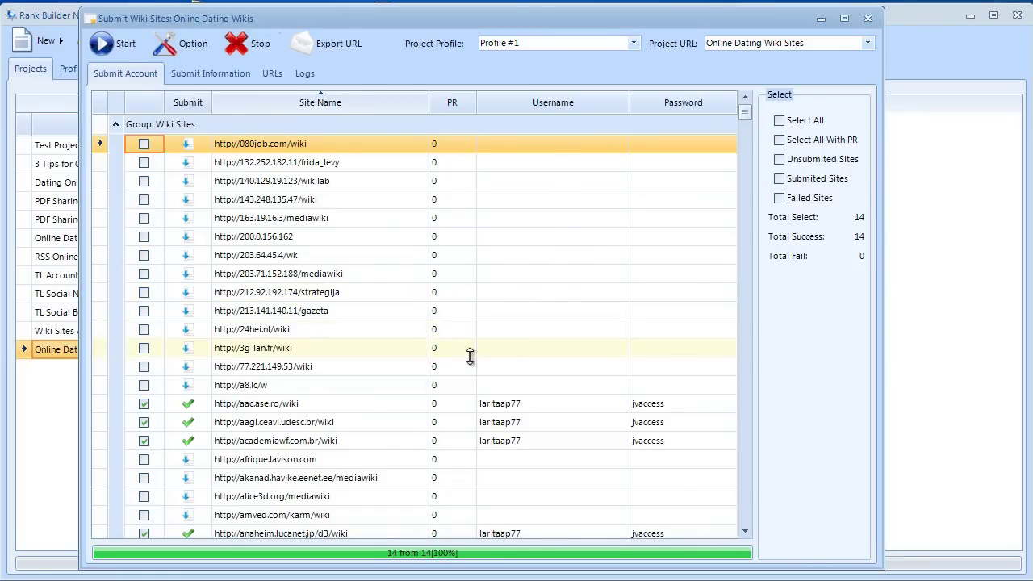